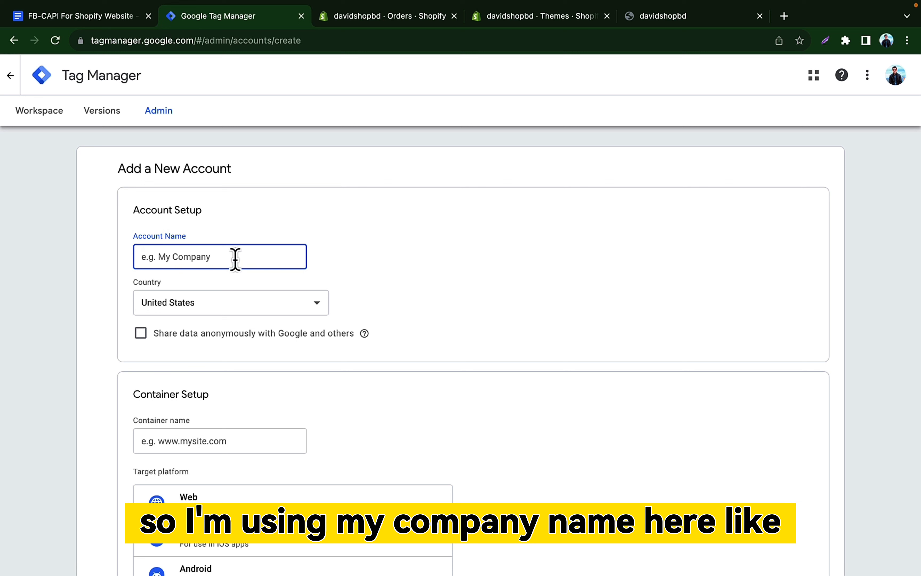
# Step: Name the new Tag Manager account David Shop
pyautogui.write('dav')
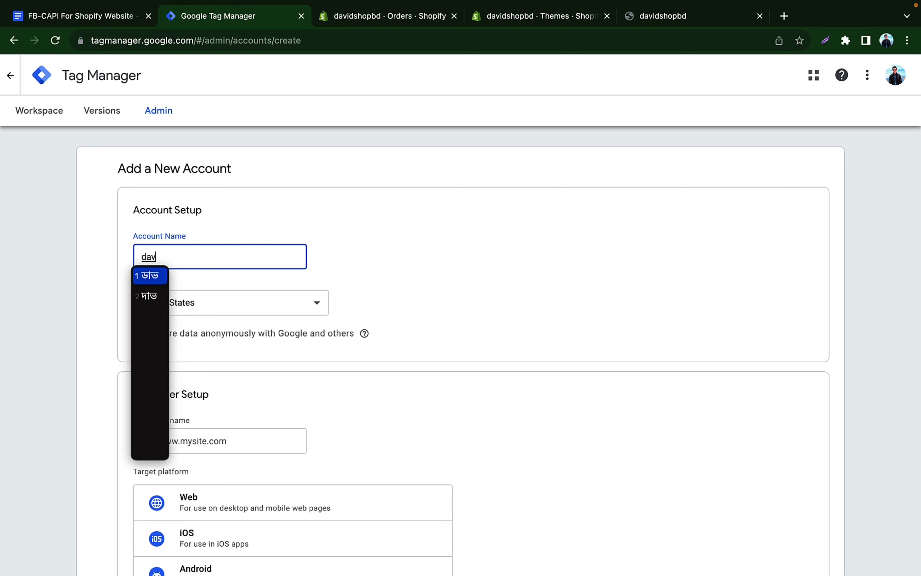
pyautogui.write('id Shop')
pyautogui.click(146, 257)
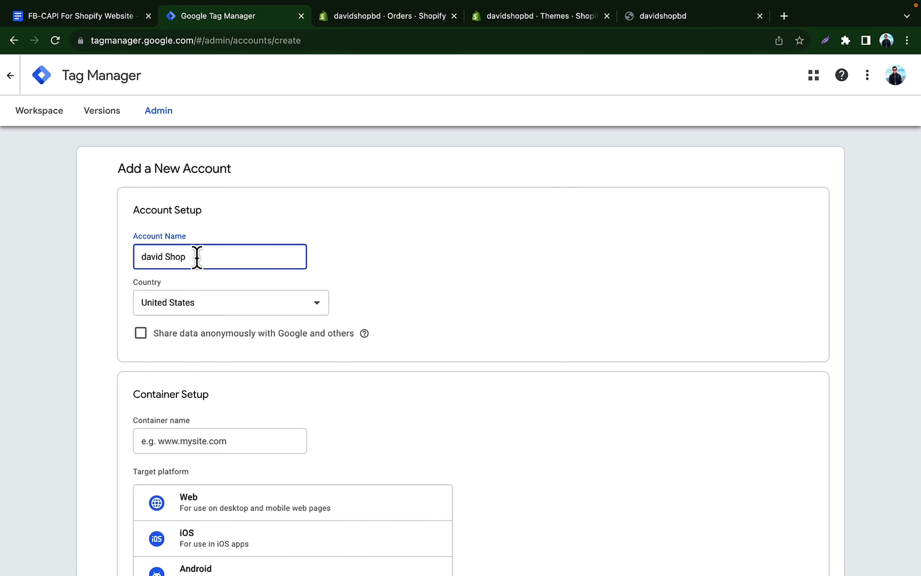
pyautogui.press('BackSpace')
pyautogui.write('D')
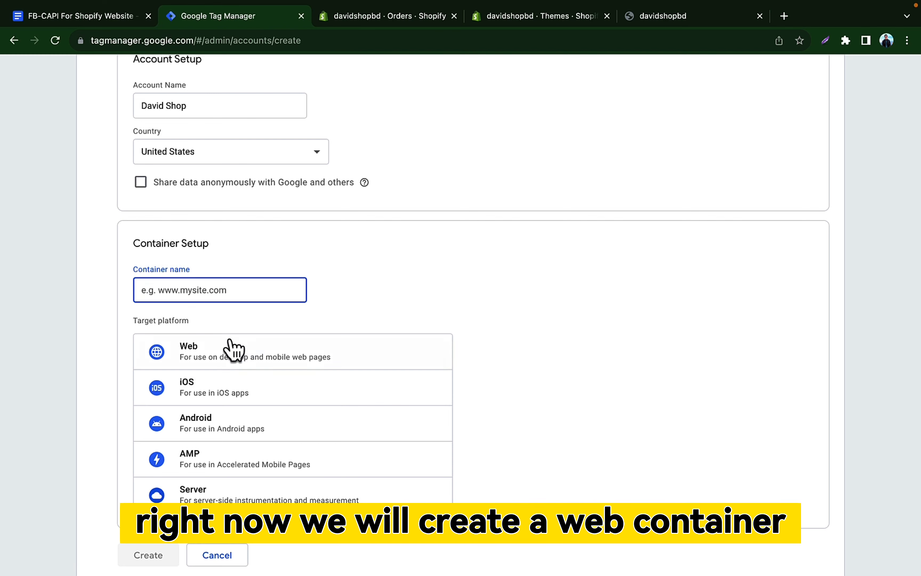
# Step: Enter Davidshop-Web as the container name in the container setup
pyautogui.scroll(5, 230, 301)
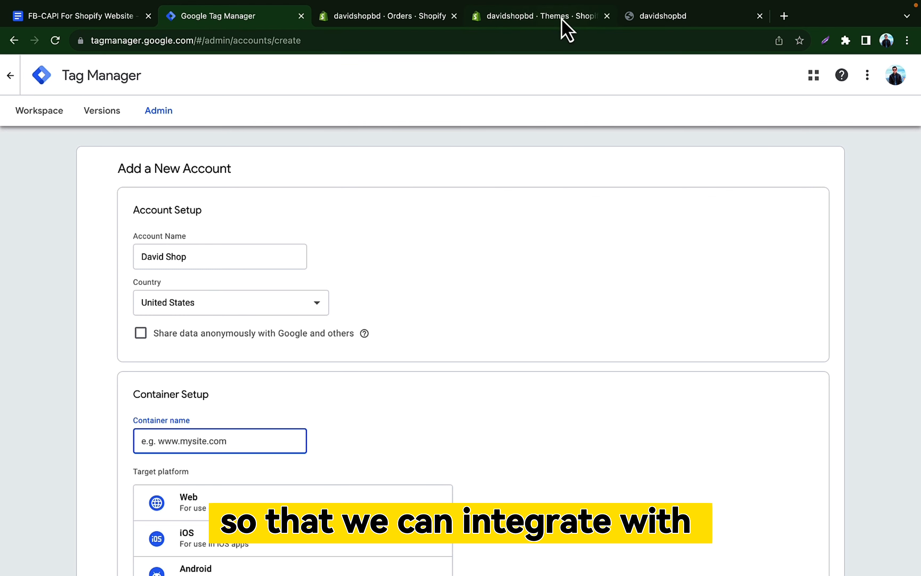
pyautogui.scroll(-3, 403, 283)
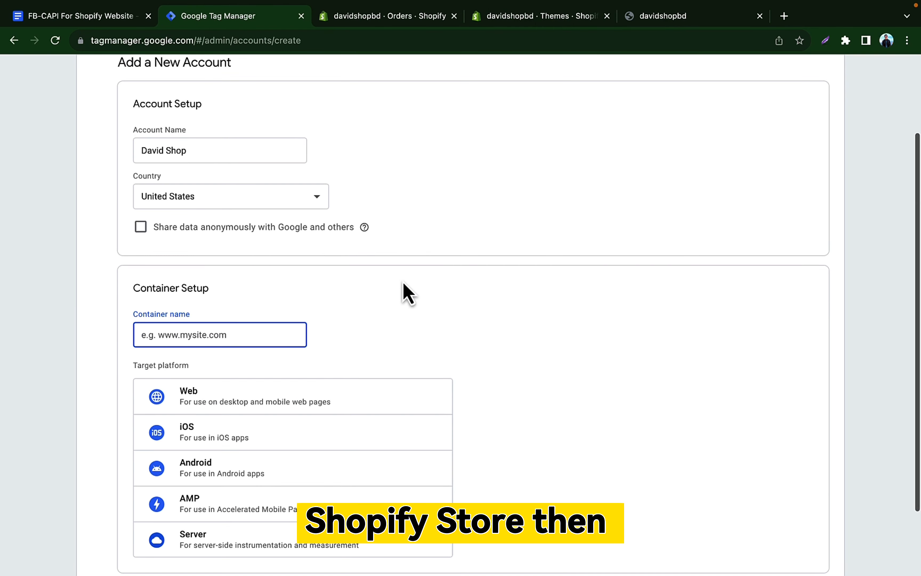
pyautogui.scroll(-2, 406, 293)
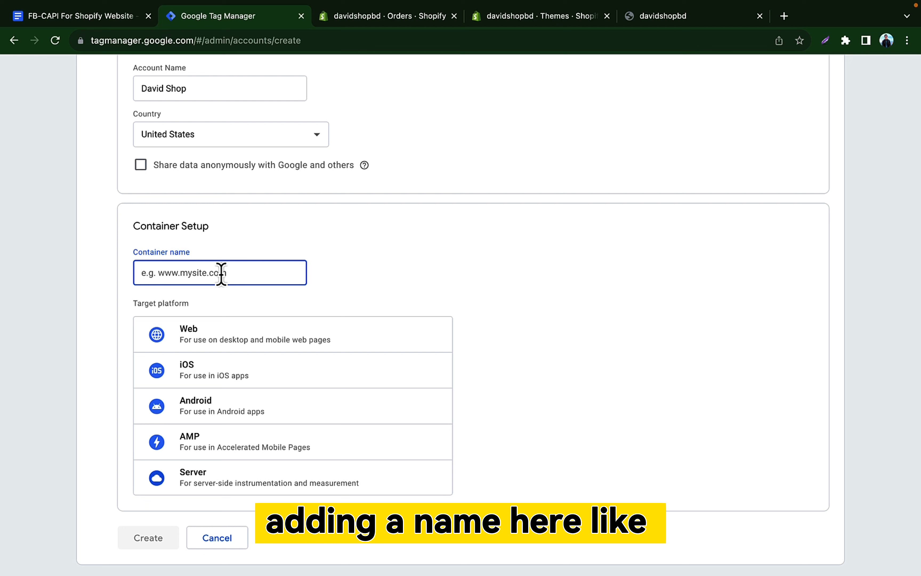
pyautogui.write('Davidshop-Web')
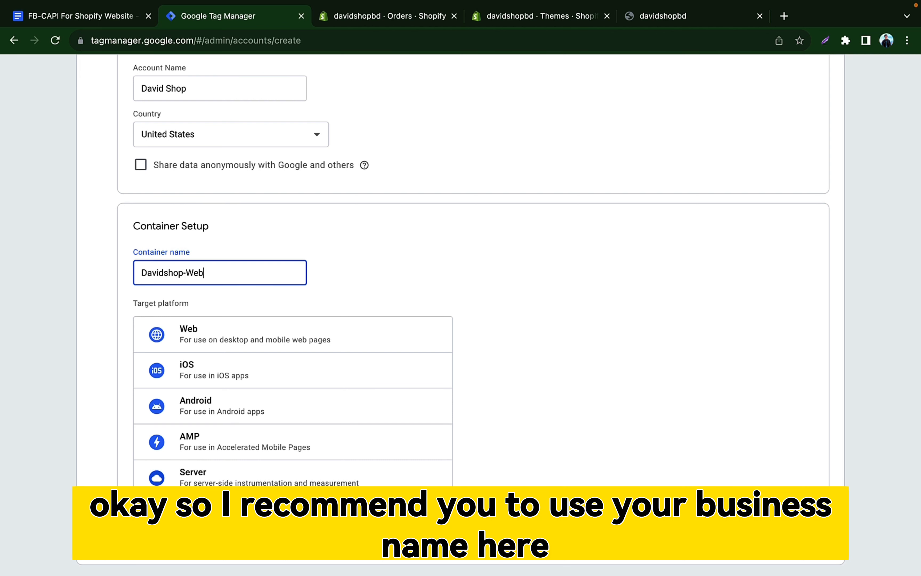
pyautogui.tripleClick(157, 274)
pyautogui.click(190, 274)
pyautogui.click(215, 274)
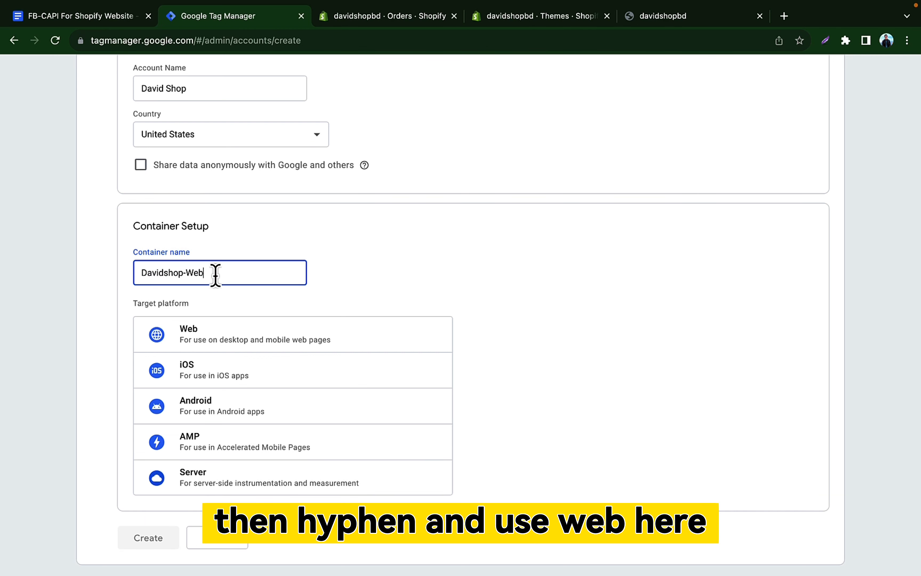
pyautogui.moveTo(187, 272); pyautogui.dragTo(206, 271)
pyautogui.click(214, 273)
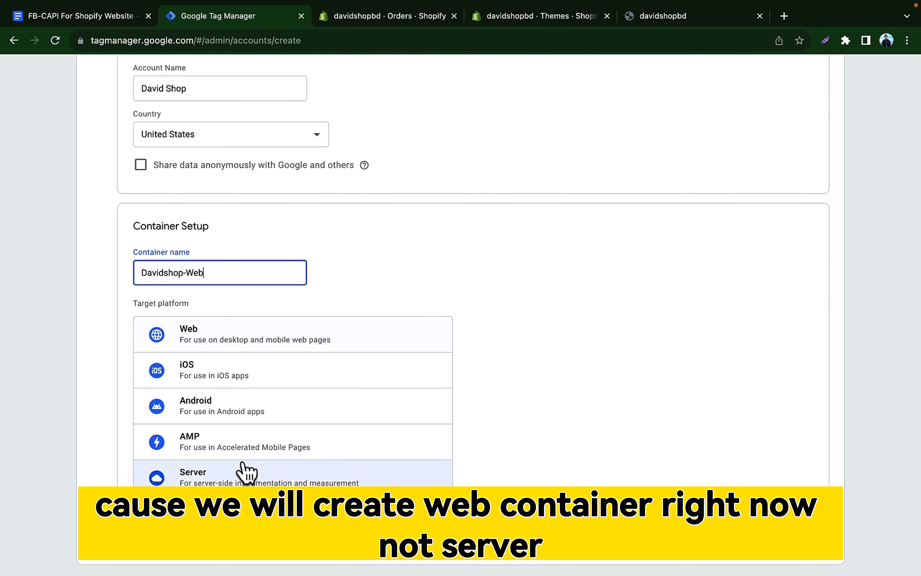
# Step: Create the container for the Web platform and accept the Terms of Service, including the GDPR Data Processing Terms
pyautogui.click(215, 338)
pyautogui.click(147, 537)
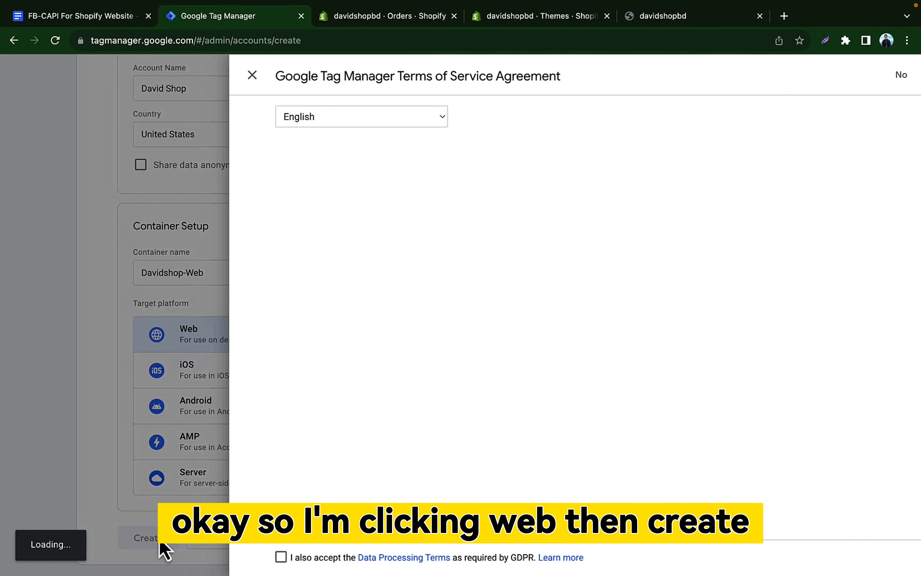
pyautogui.scroll(-7, 483, 388)
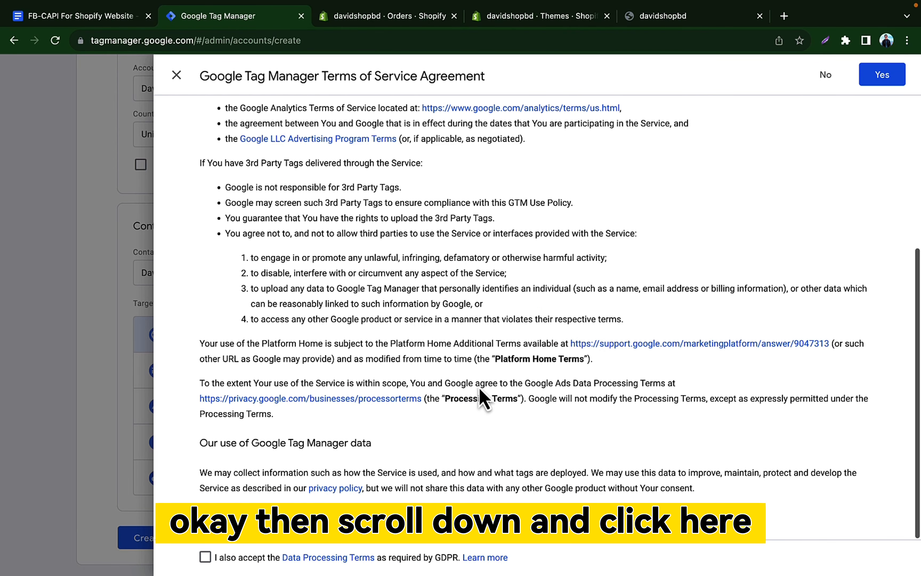
pyautogui.click(205, 557)
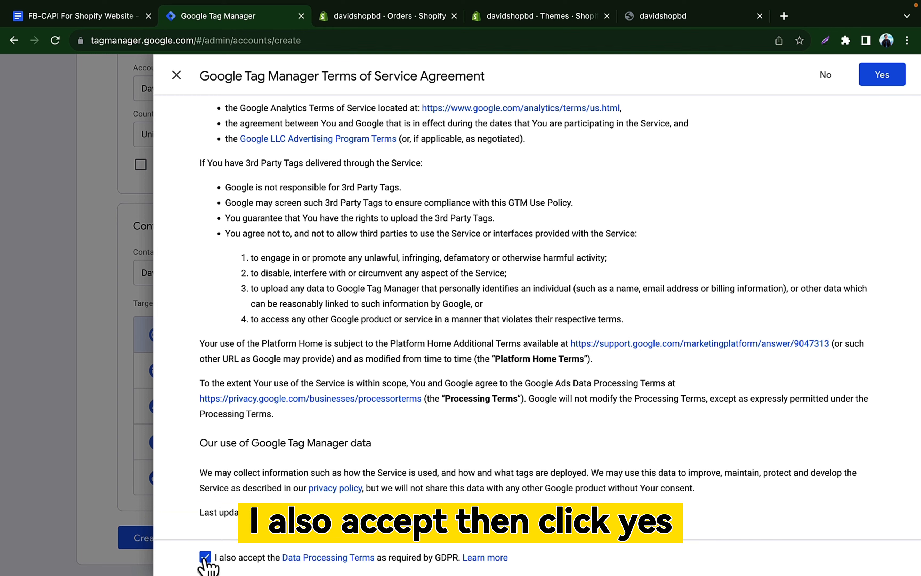
pyautogui.click(882, 77)
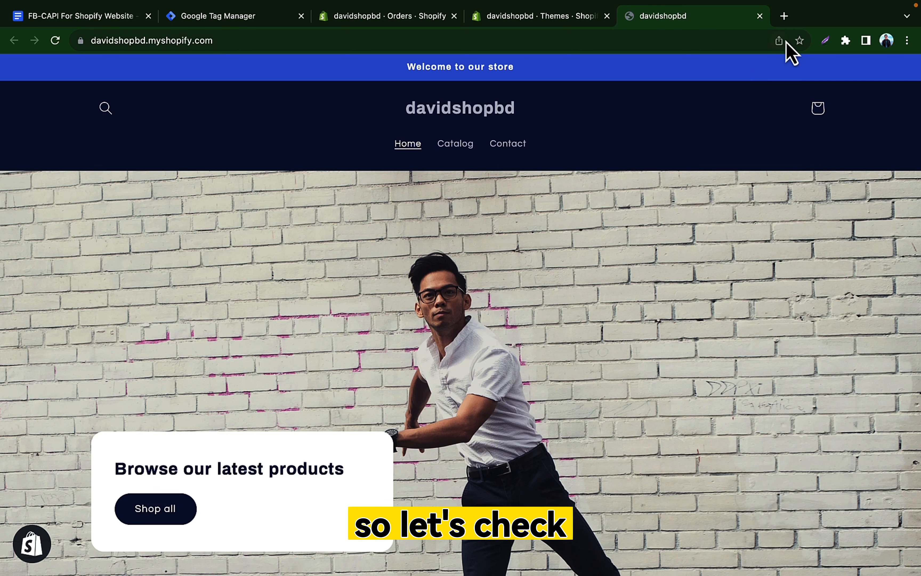
# Step: Search Google for "google tag assistant extension" in a new browser tab
pyautogui.click(784, 19)
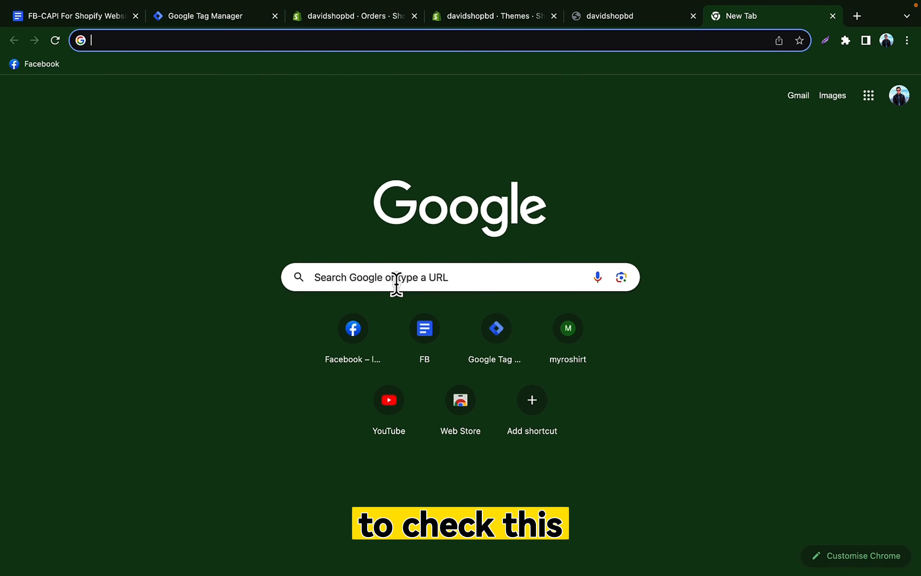
pyautogui.click(395, 283)
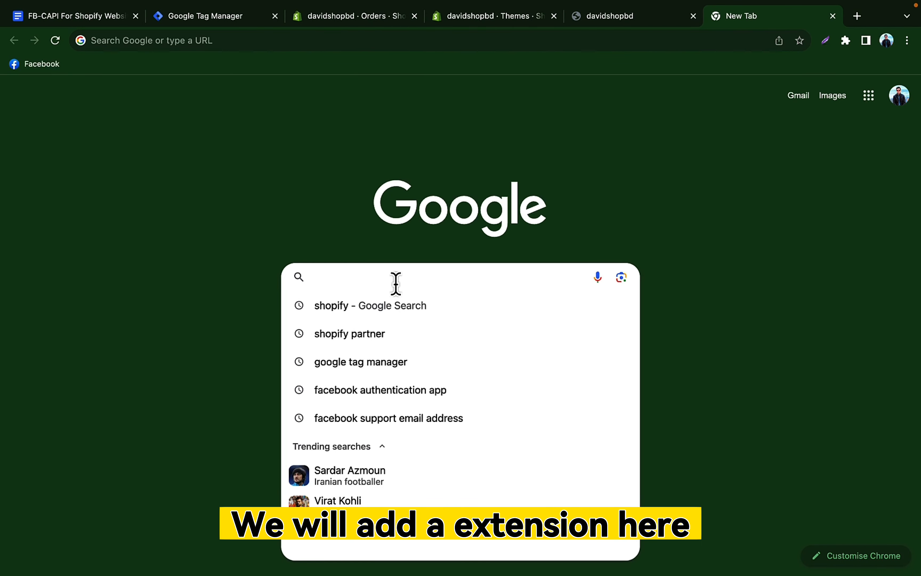
pyautogui.write('goog')
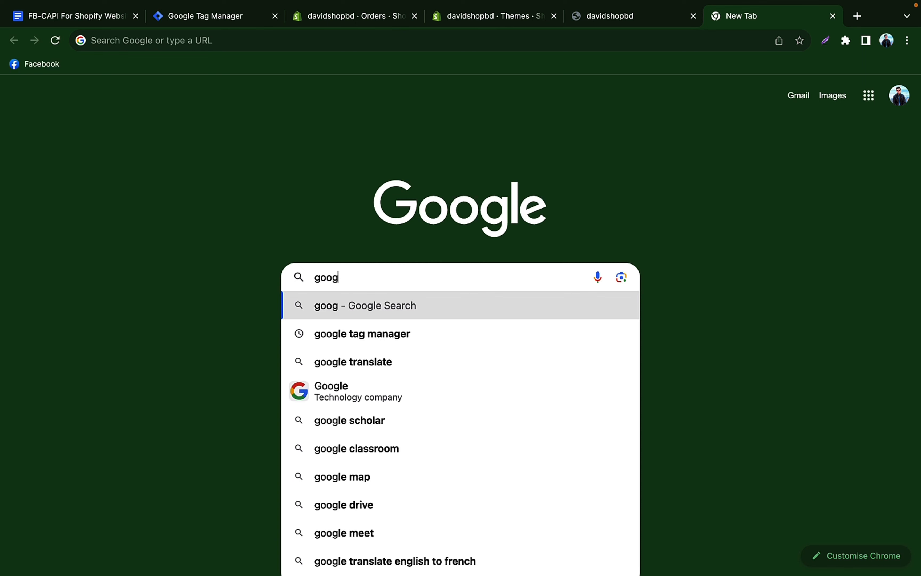
pyautogui.write('le tag m')
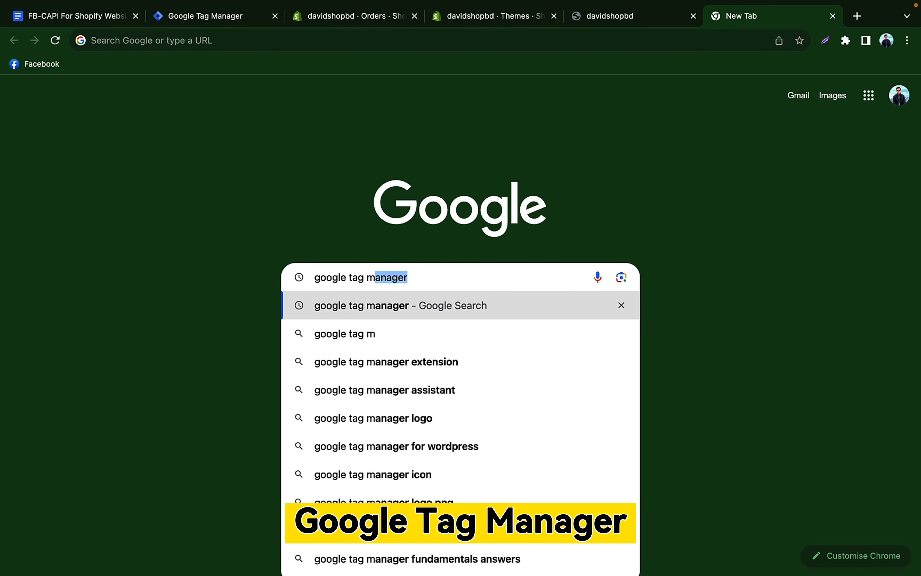
pyautogui.write('a')
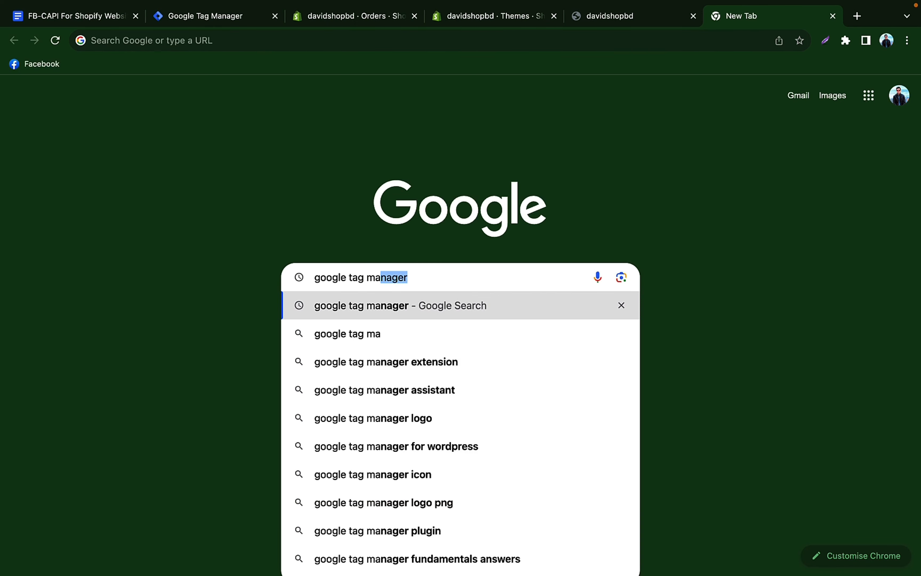
pyautogui.press('BackSpace')
pyautogui.press('BackSpace')
pyautogui.press('BackSpace')
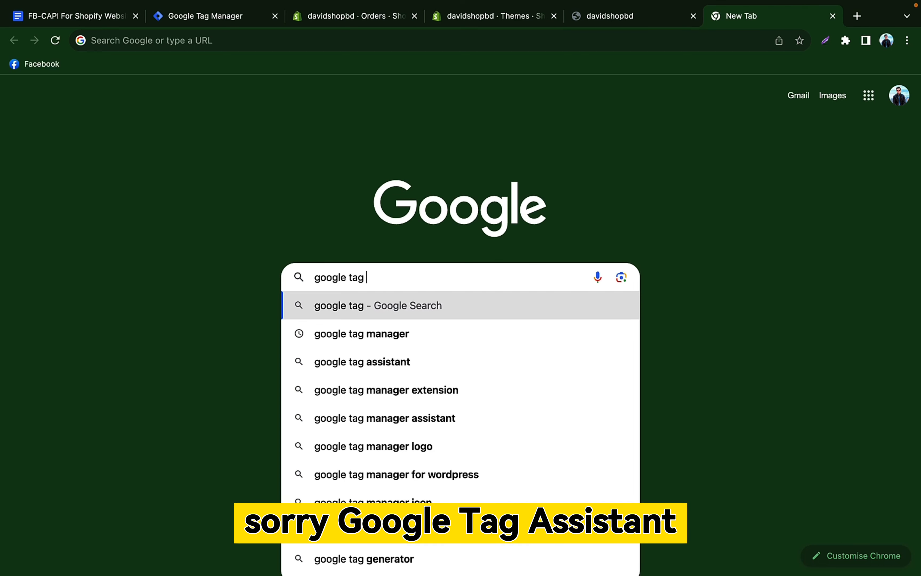
pyautogui.write('assi')
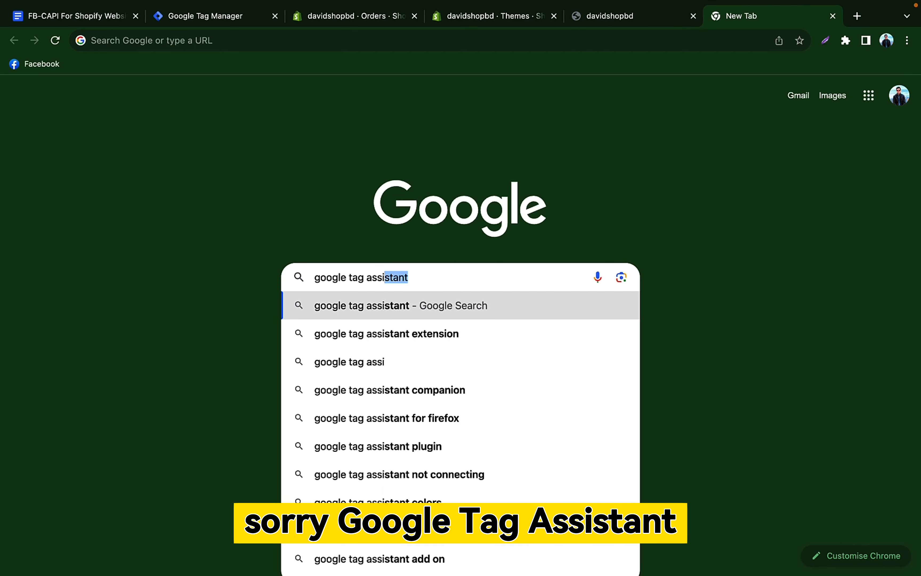
pyautogui.click(417, 334)
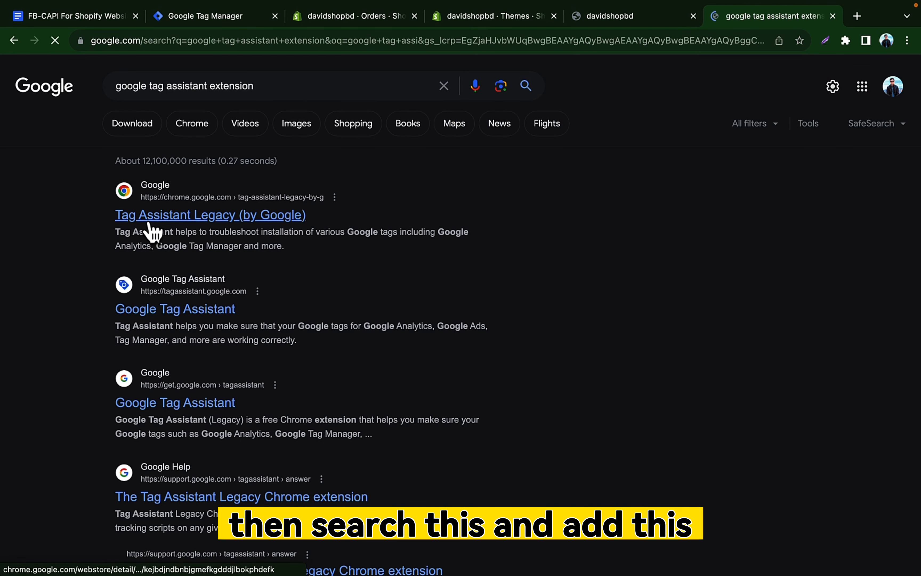
# Step: Add the Tag Assistant Legacy (by Google) extension to Chrome and pin it for quick access
pyautogui.click(151, 229)
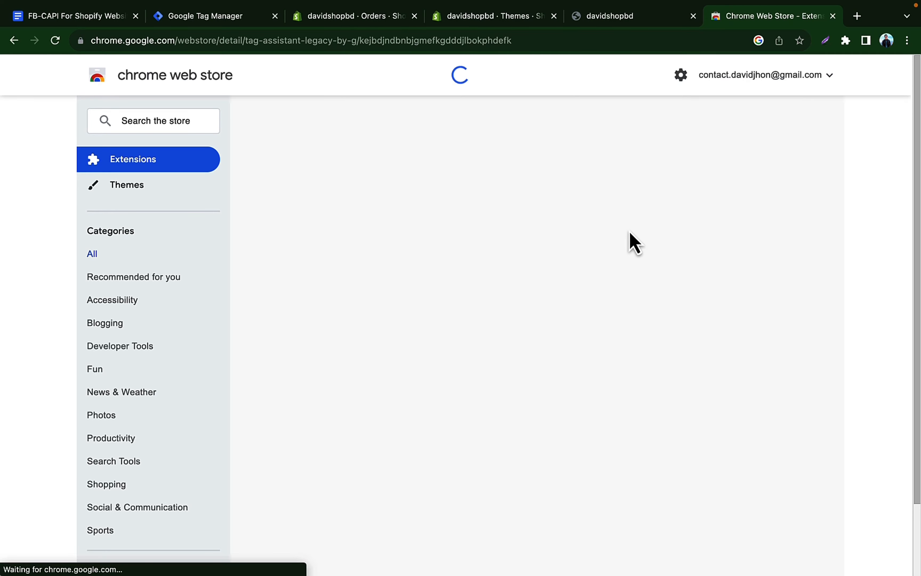
pyautogui.click(754, 171)
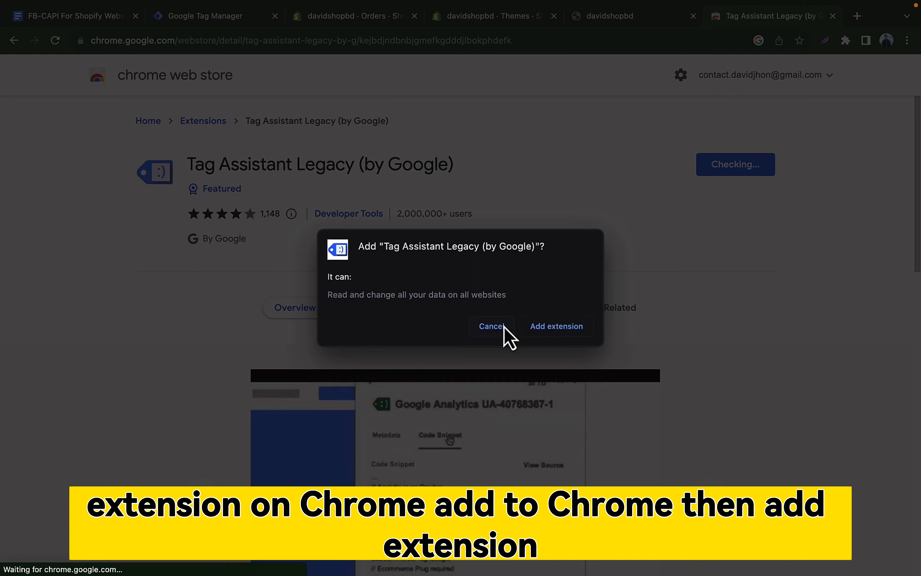
pyautogui.click(558, 326)
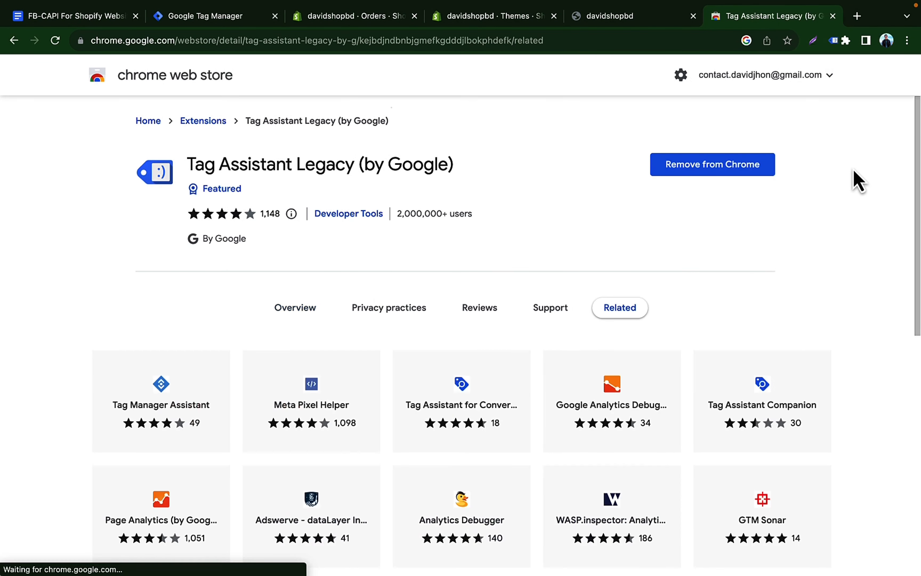
pyautogui.click(845, 40)
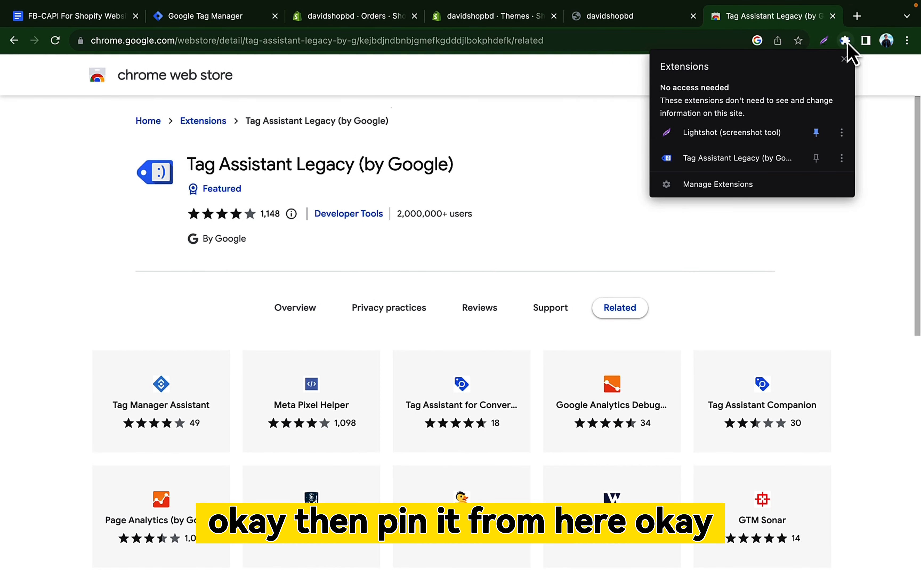
pyautogui.click(816, 157)
pyautogui.click(772, 27)
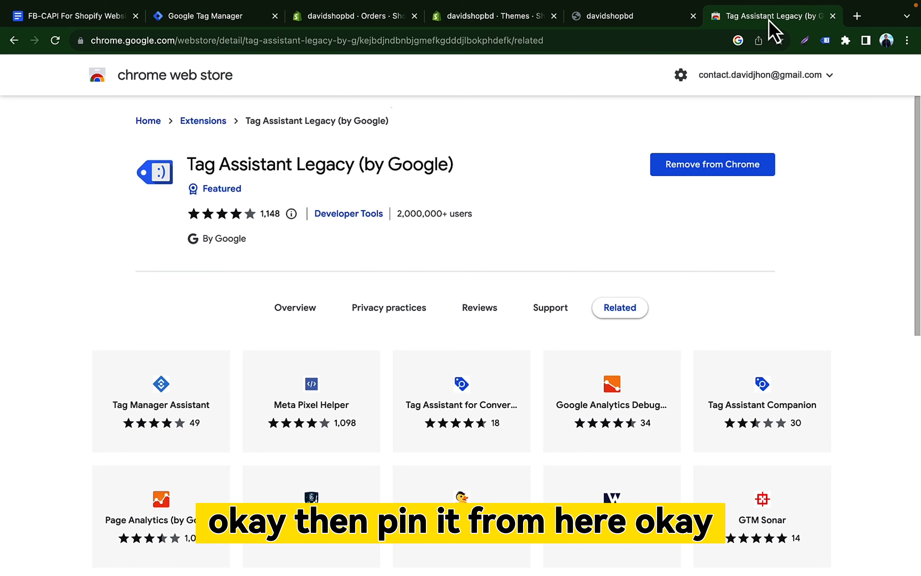
# Step: Close the Chrome Web Store page, enable Tag Assistant Legacy on the davidshopbd storefront with its default tag selection, and view the tag analysis
pyautogui.click(643, 19)
pyautogui.click(832, 16)
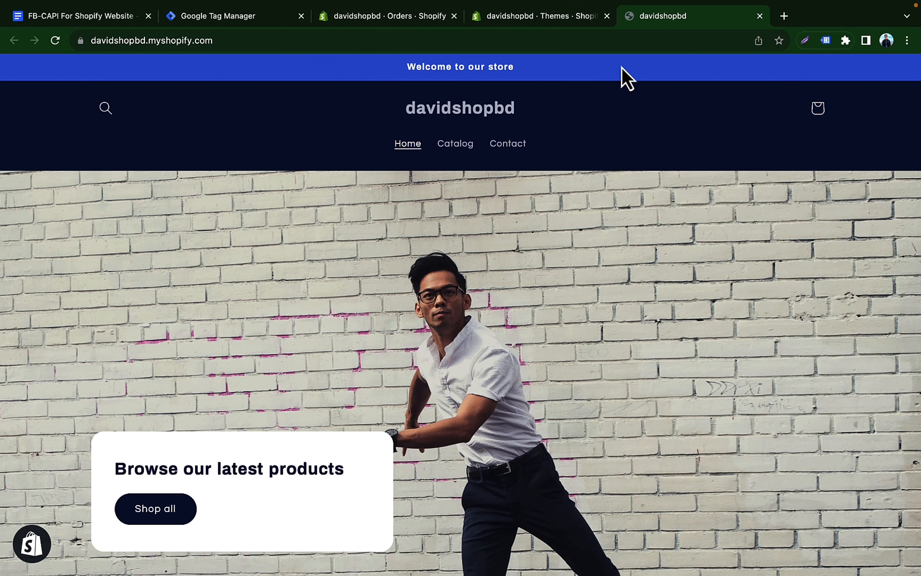
pyautogui.click(54, 42)
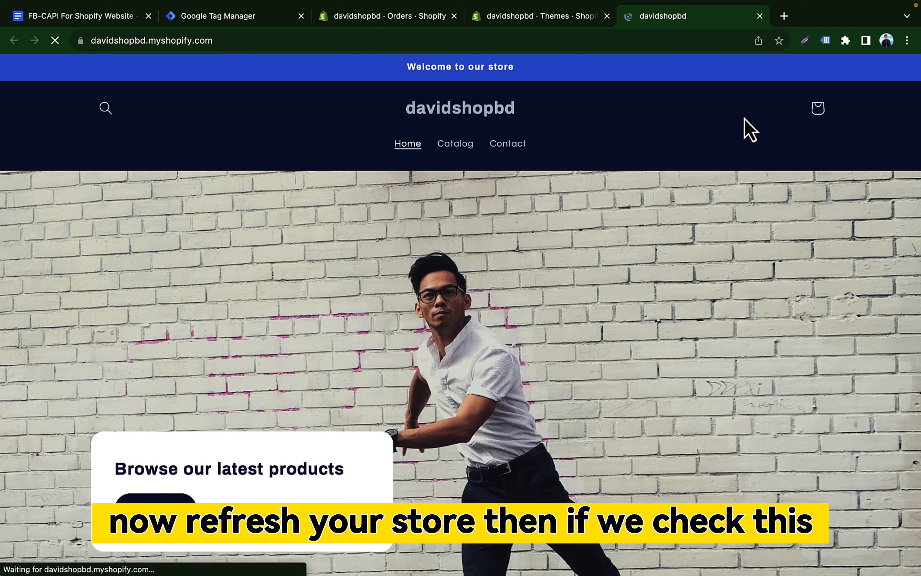
pyautogui.click(825, 40)
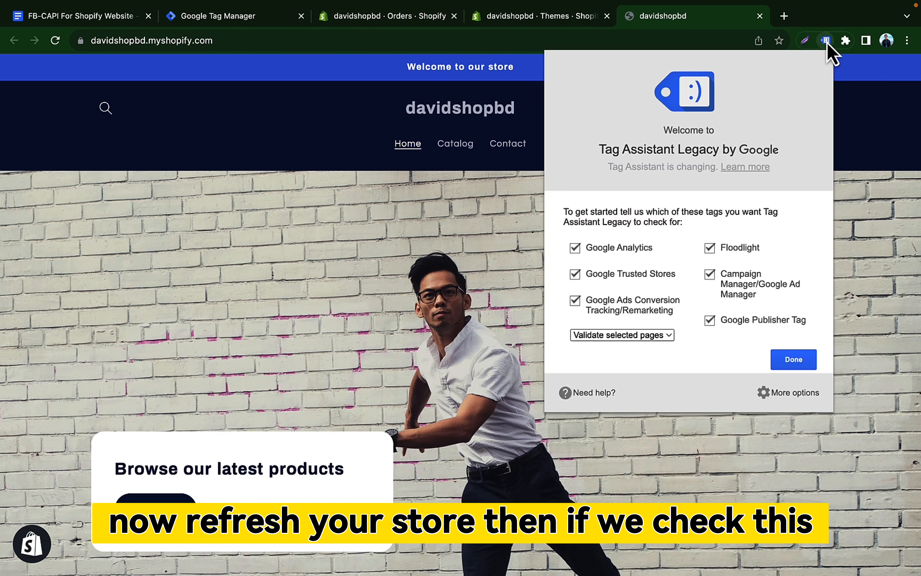
pyautogui.click(793, 365)
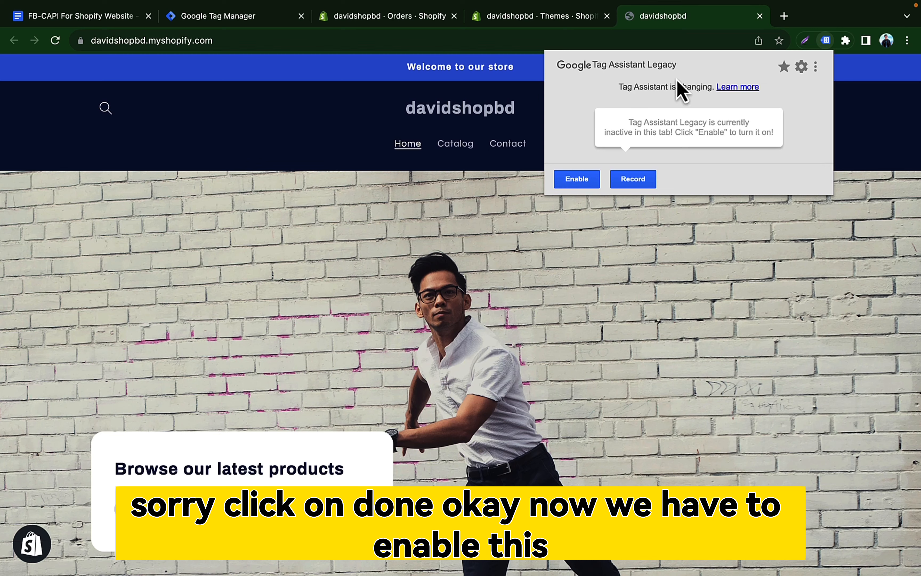
pyautogui.click(577, 189)
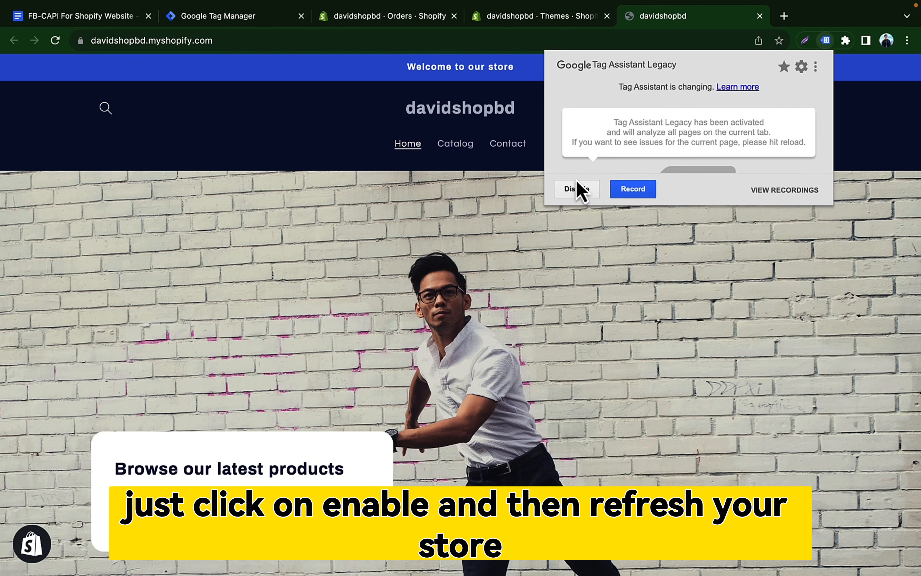
pyautogui.click(56, 40)
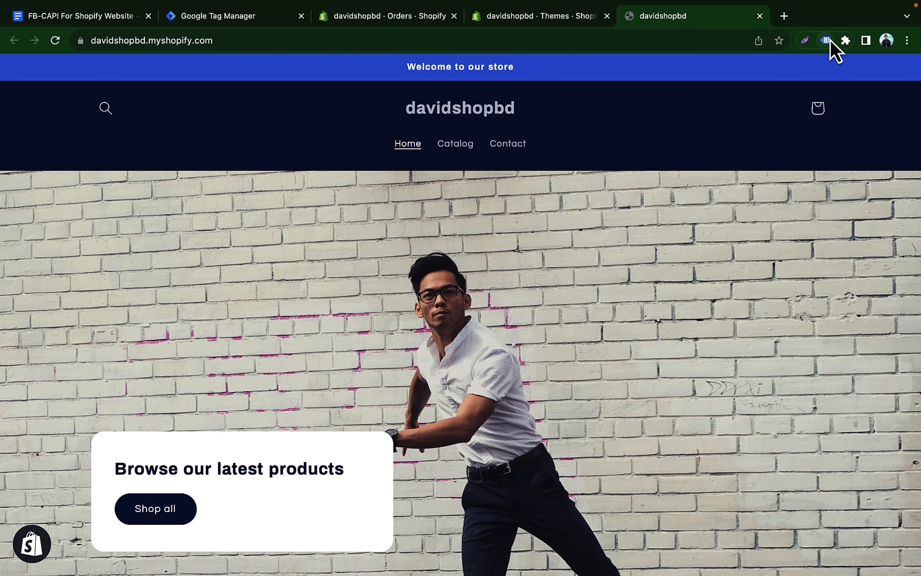
pyautogui.click(825, 40)
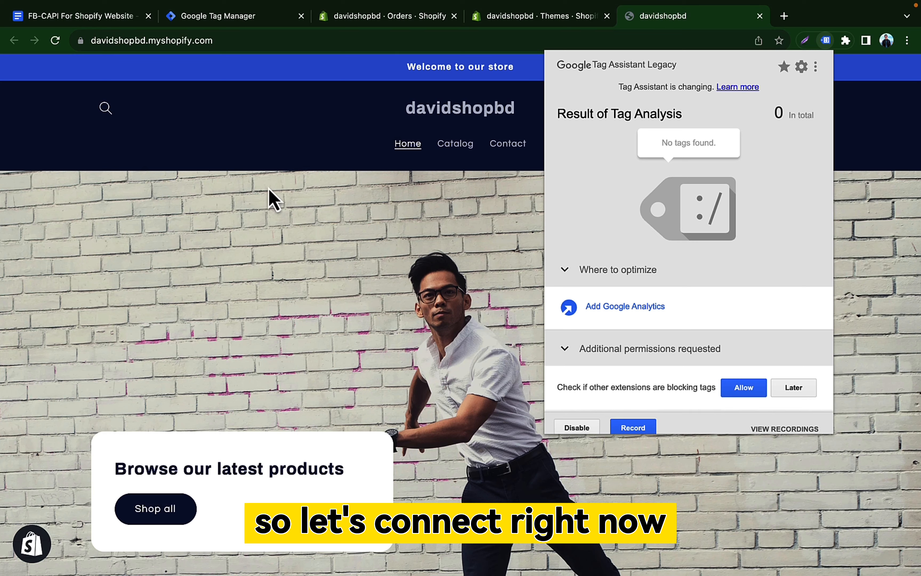
# Step: Return to Google Tag Manager and copy the container's installation snippet for the <head> section
pyautogui.click(241, 20)
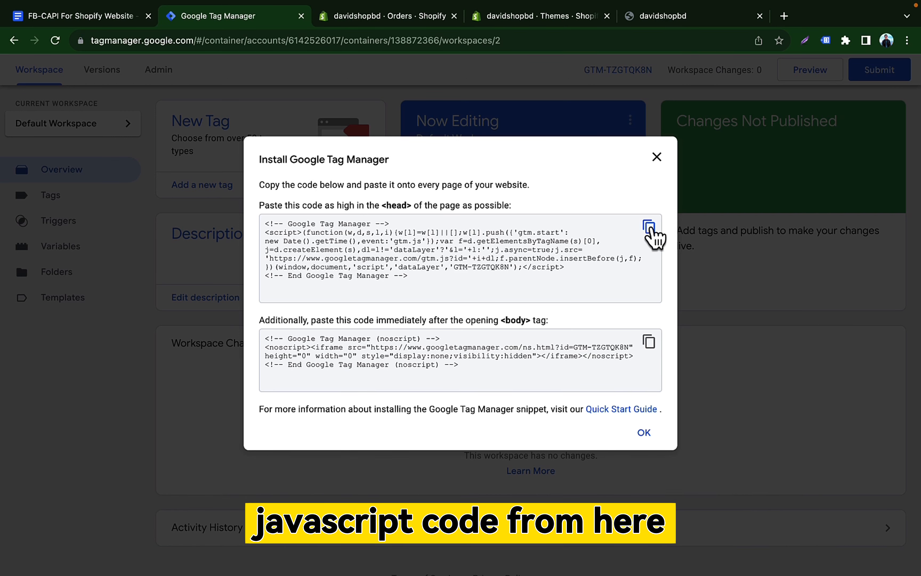
pyautogui.click(649, 228)
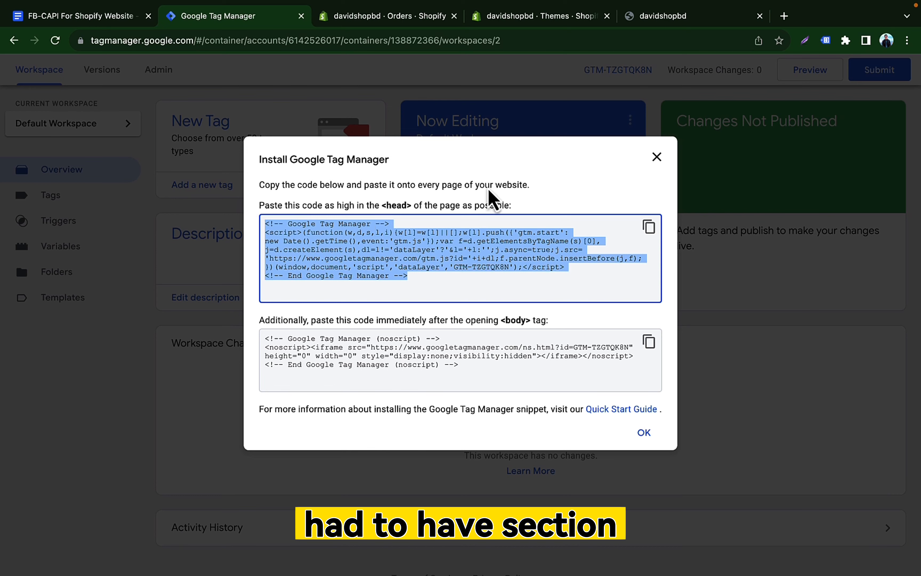
# Step: Switch to the Shopify admin's Themes page, edit the code of the current Refresh theme, and open theme.liquid
pyautogui.click(677, 18)
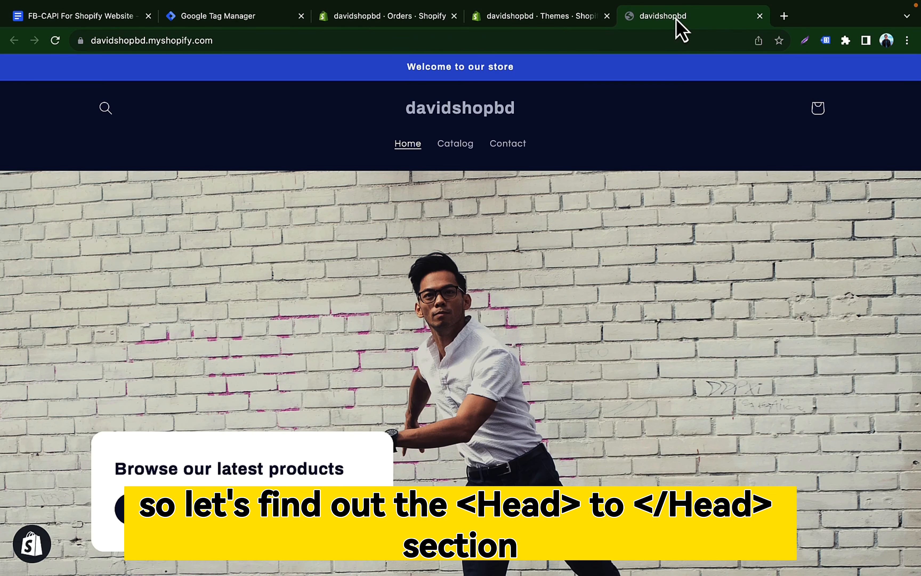
pyautogui.click(542, 18)
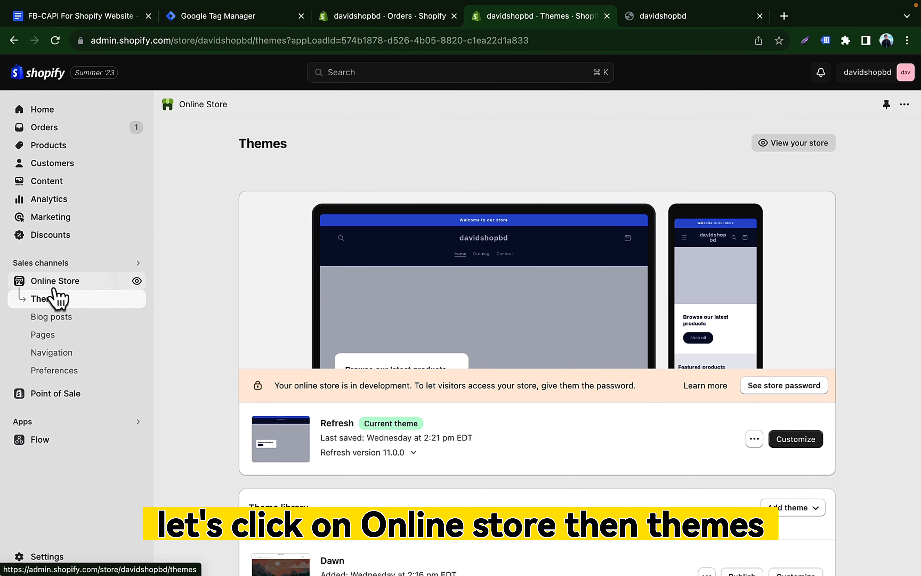
pyautogui.click(754, 440)
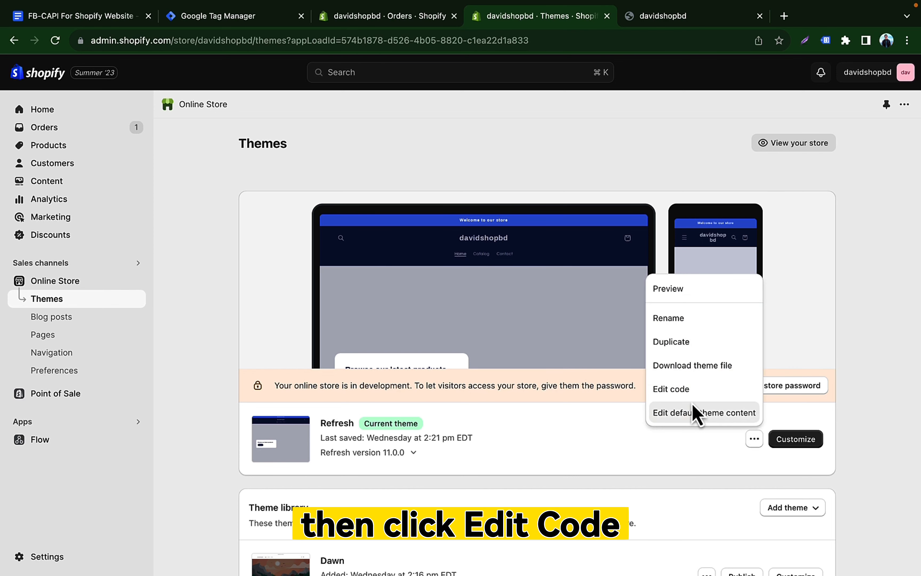
pyautogui.click(677, 398)
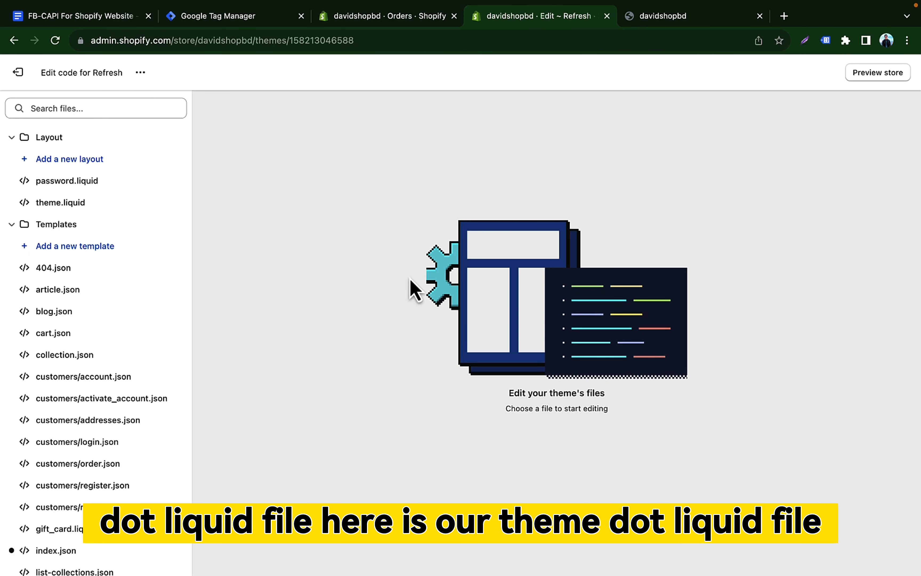
pyautogui.click(71, 205)
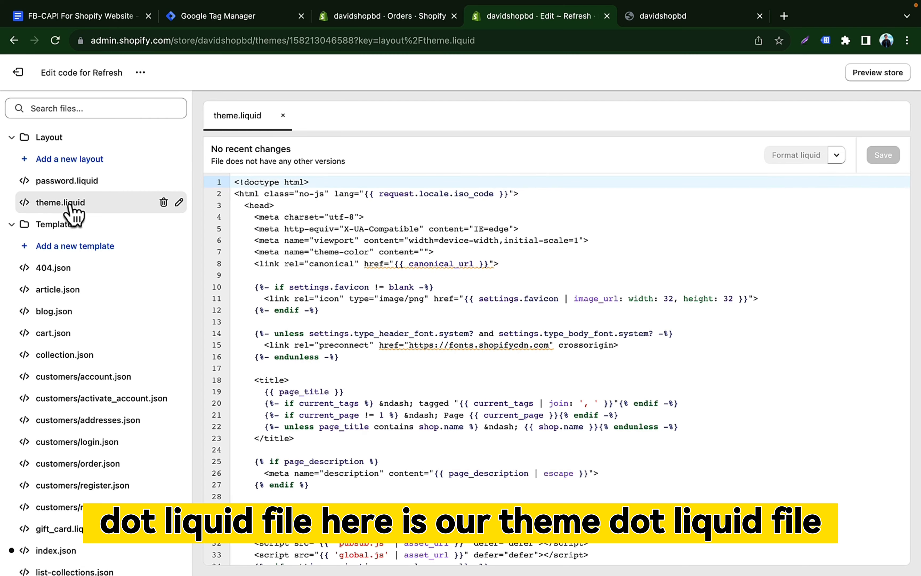
# Step: Search theme.liquid for the opening <head> tag, select its line, and close the search
pyautogui.scroll(-2, 408, 302)
pyautogui.scroll(2, 408, 303)
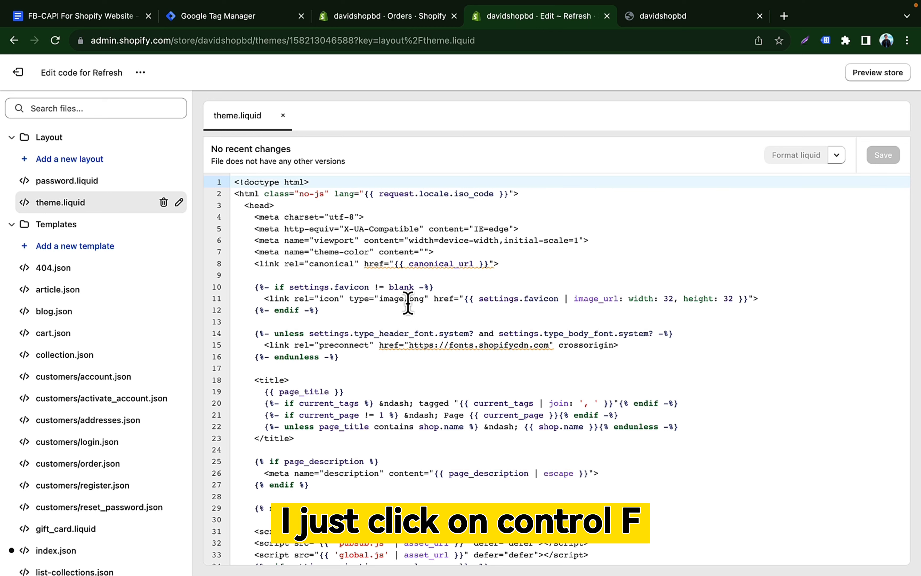
pyautogui.press('super+f')
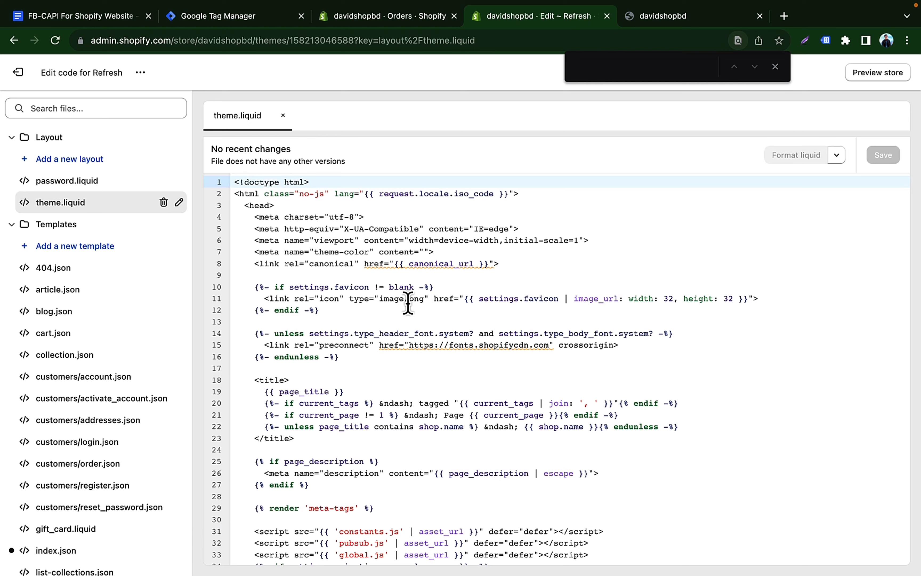
pyautogui.write('<')
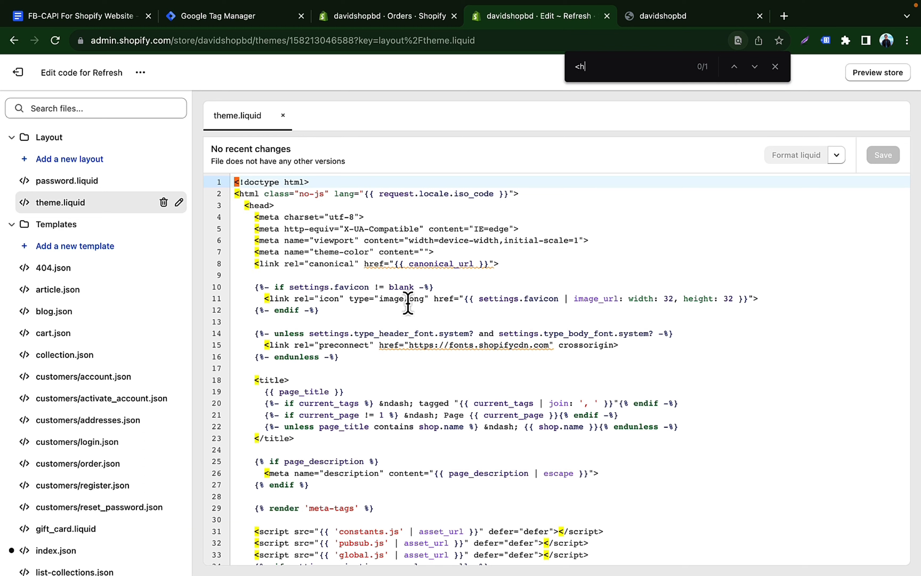
pyautogui.write('head>')
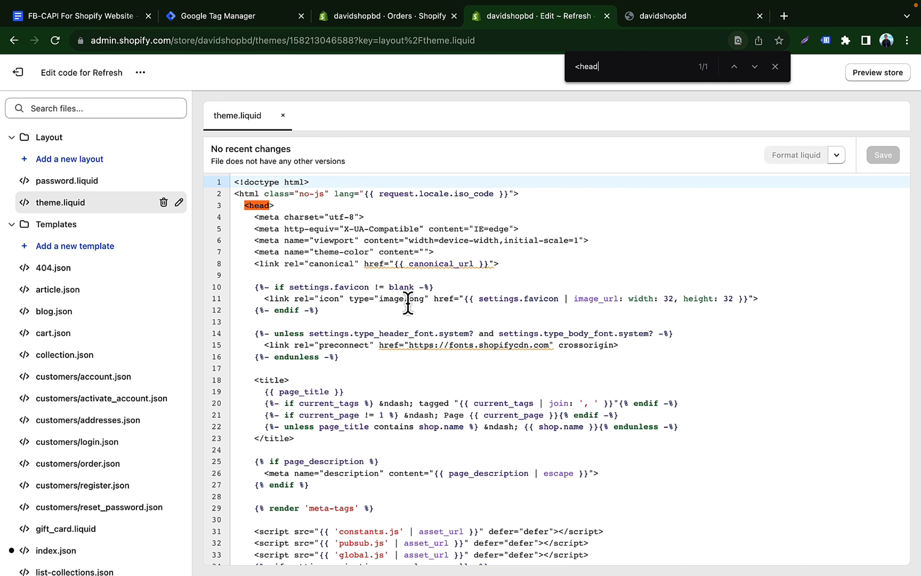
pyautogui.doubleClick(265, 206)
pyautogui.press('Escape')
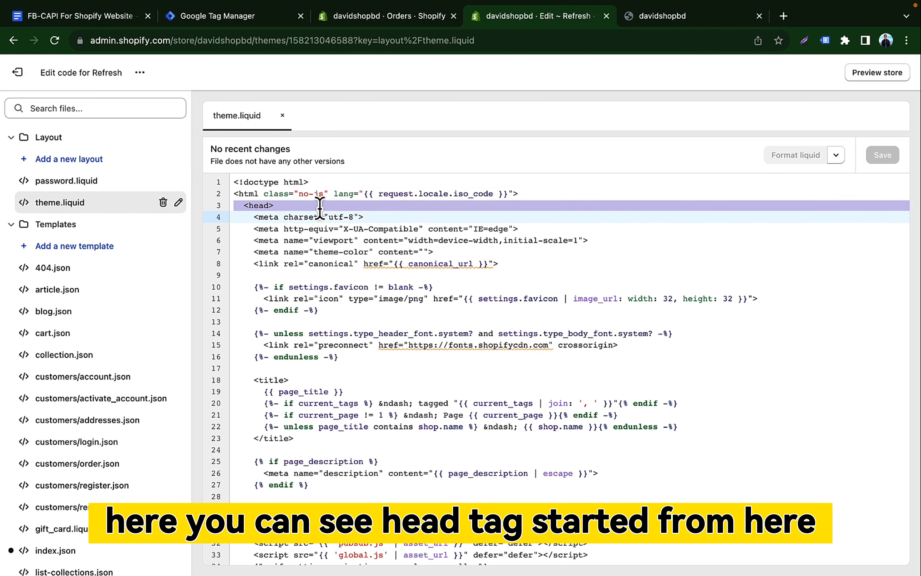
# Step: Insert twelve blank lines directly below the opening <head> tag in theme.liquid
pyautogui.click(293, 205)
pyautogui.press('Return')
pyautogui.press('Return')
pyautogui.press('Return')
pyautogui.press('Return')
pyautogui.press('Return')
pyautogui.press('Return')
pyautogui.press('Return')
pyautogui.press('Return')
pyautogui.press('Return')
pyautogui.press('Return')
pyautogui.press('Return')
pyautogui.press('Return')
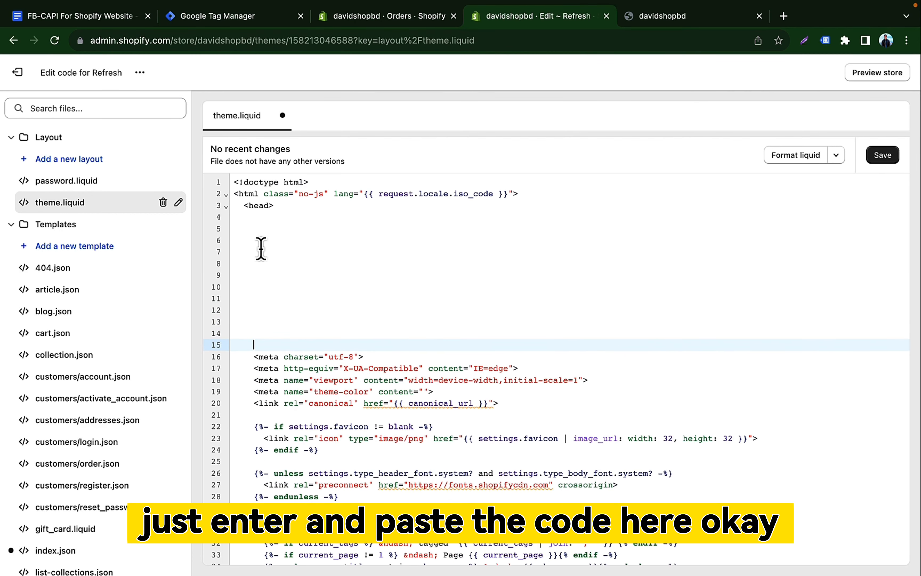
# Step: Paste the copied Google Tag Manager snippet on line 6 below <head>, trim surplus blank lines beneath it, and save theme.liquid
pyautogui.click(279, 242)
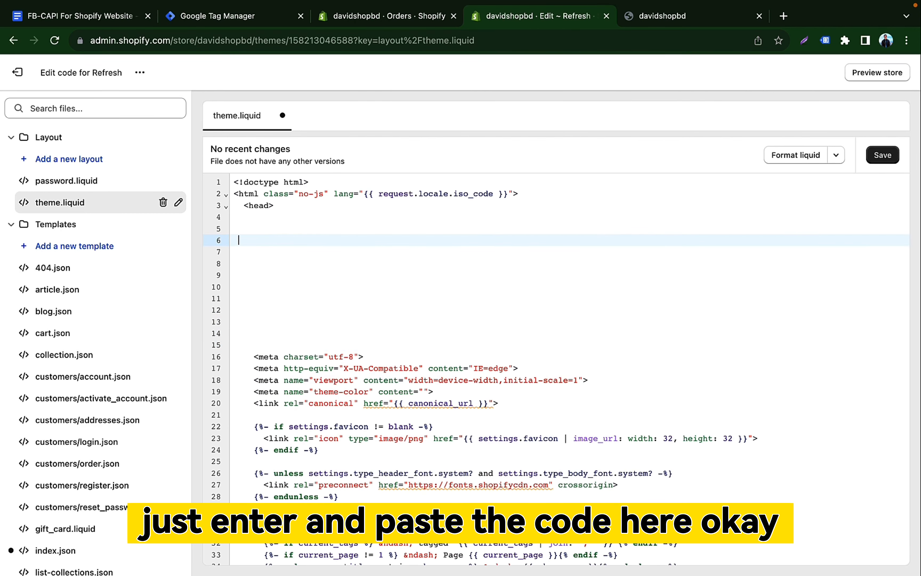
pyautogui.press('super+v')
pyautogui.click(333, 378)
pyautogui.press('BackSpace')
pyautogui.press('BackSpace')
pyautogui.press('BackSpace')
pyautogui.press('BackSpace')
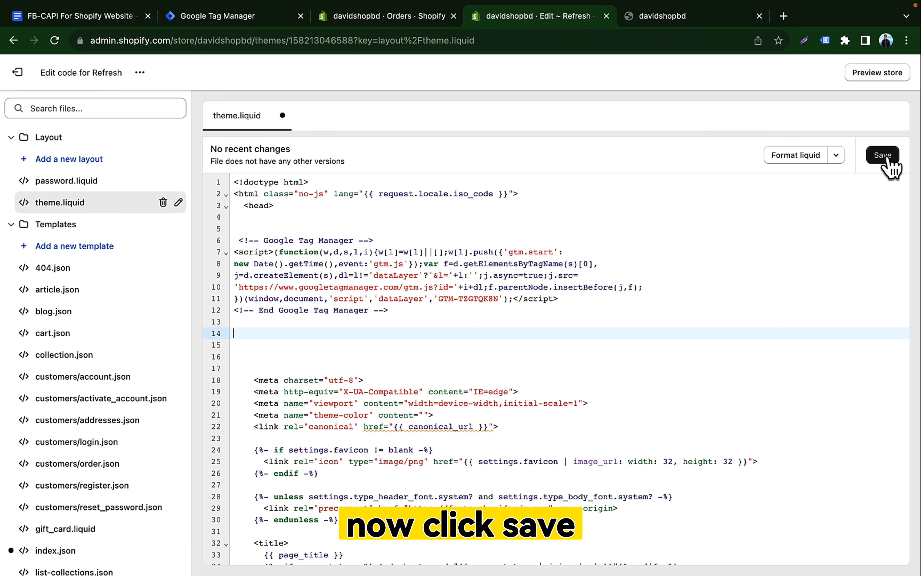
pyautogui.click(887, 158)
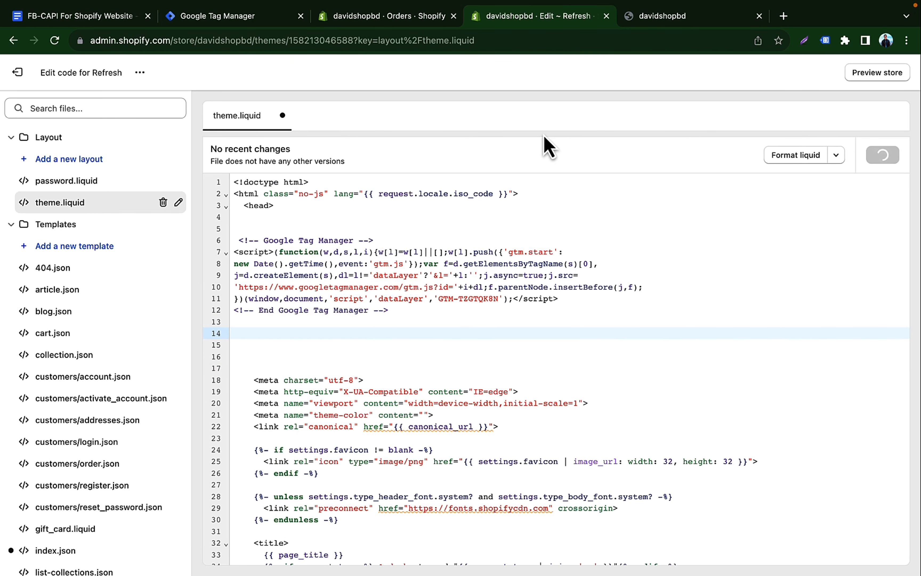
# Step: Reload the davidshopbd storefront and check its tag analysis in Tag Assistant Legacy
pyautogui.click(681, 21)
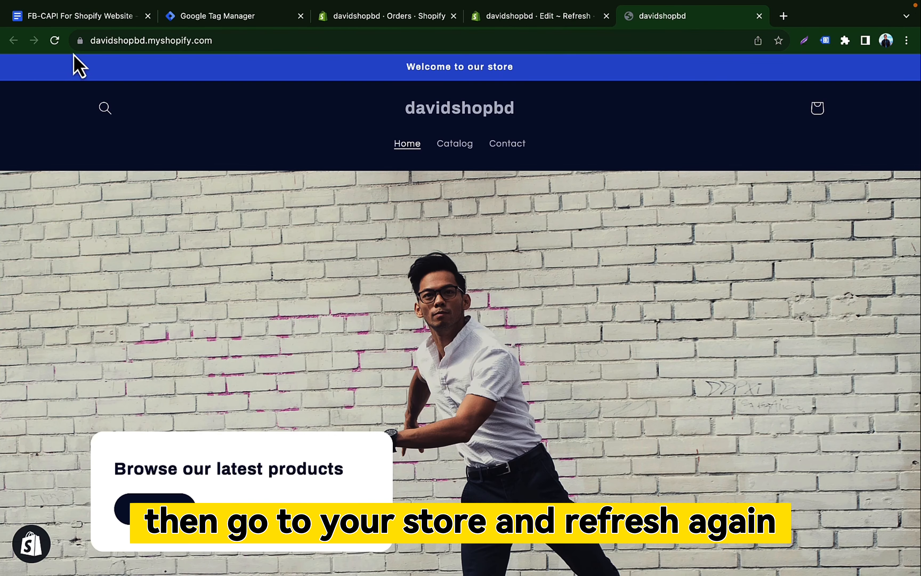
pyautogui.click(55, 40)
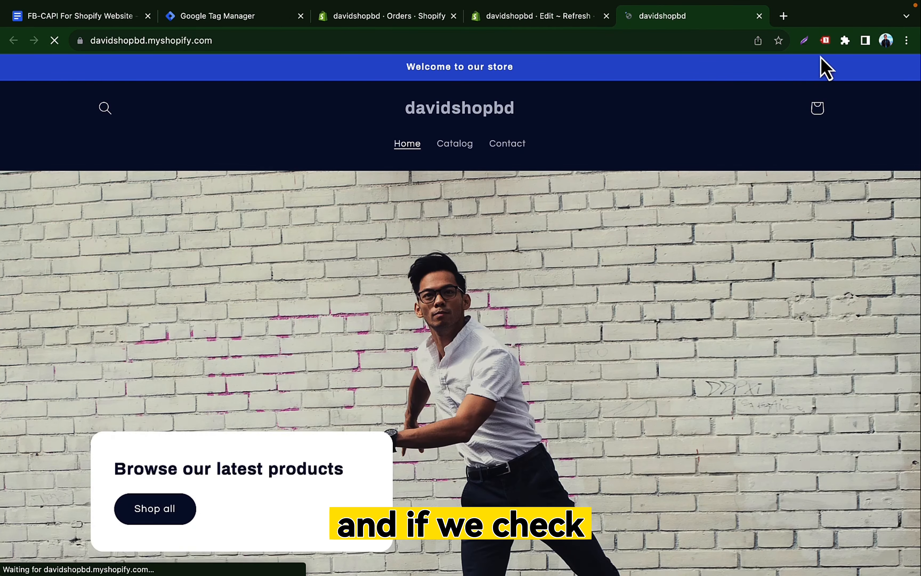
pyautogui.click(825, 41)
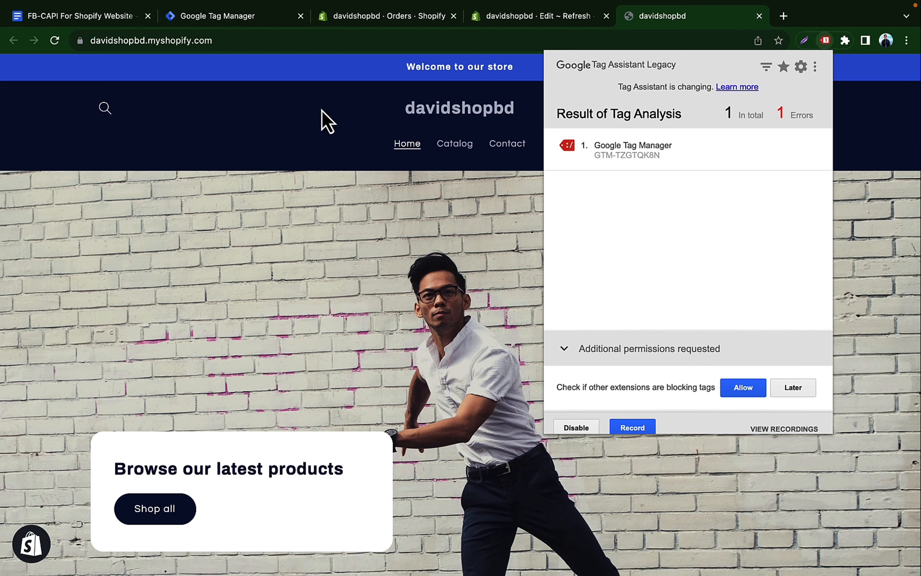
# Step: Return to Google Tag Manager, dismiss the installation instructions, and start previewing the Davidshop-Web container
pyautogui.click(254, 20)
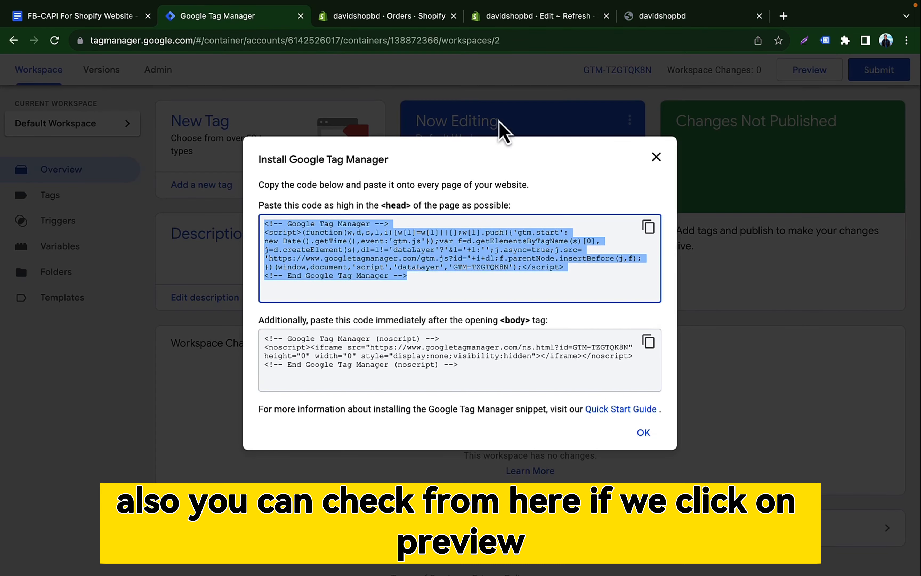
pyautogui.click(657, 158)
pyautogui.scroll(2, 678, 236)
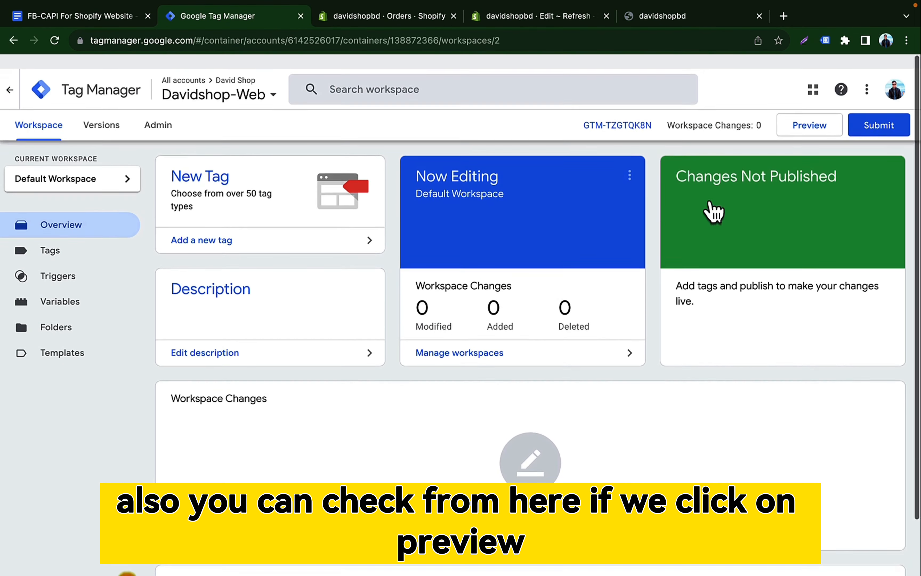
pyautogui.scroll(-1, 713, 211)
pyautogui.click(812, 126)
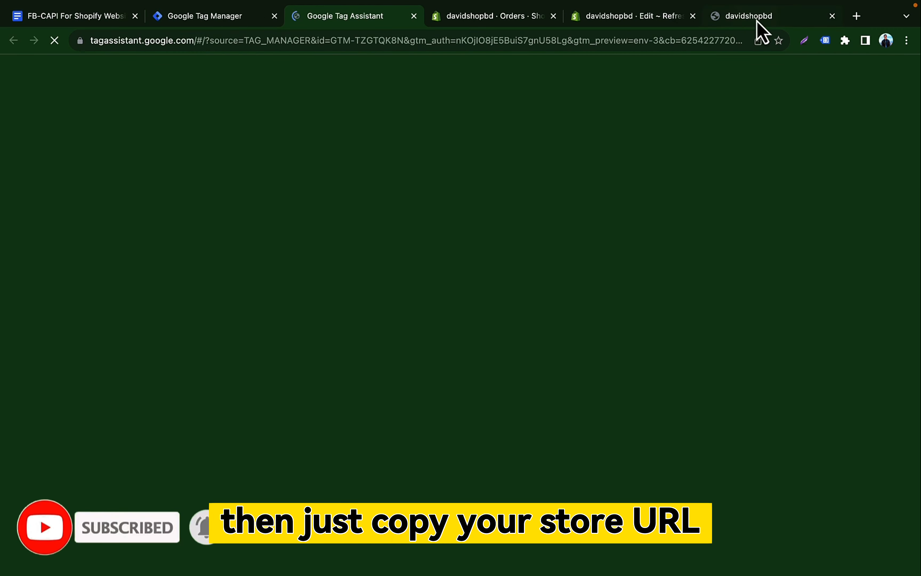
# Step: Switch to the davidshopbd storefront and copy its full web address
pyautogui.click(758, 20)
pyautogui.click(254, 45)
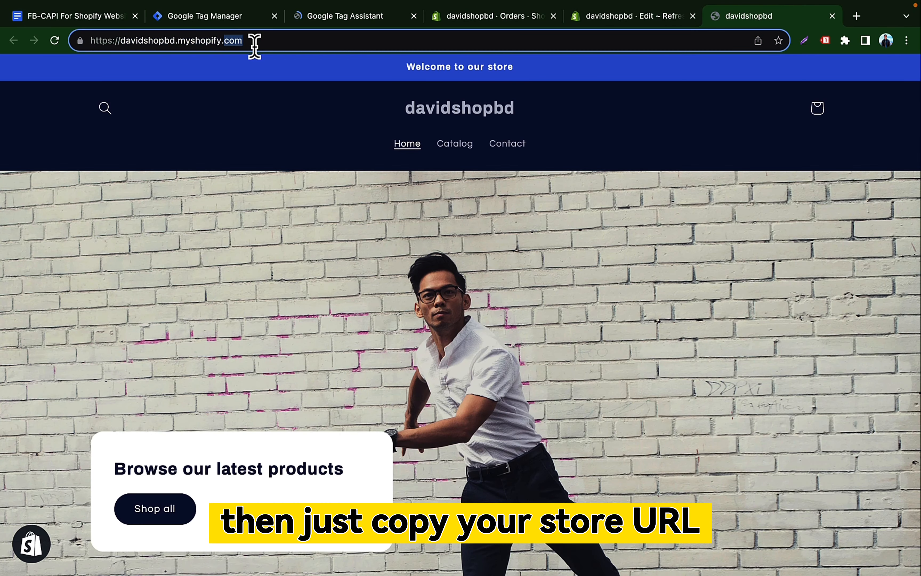
pyautogui.rightClick(286, 44)
pyautogui.click(318, 127)
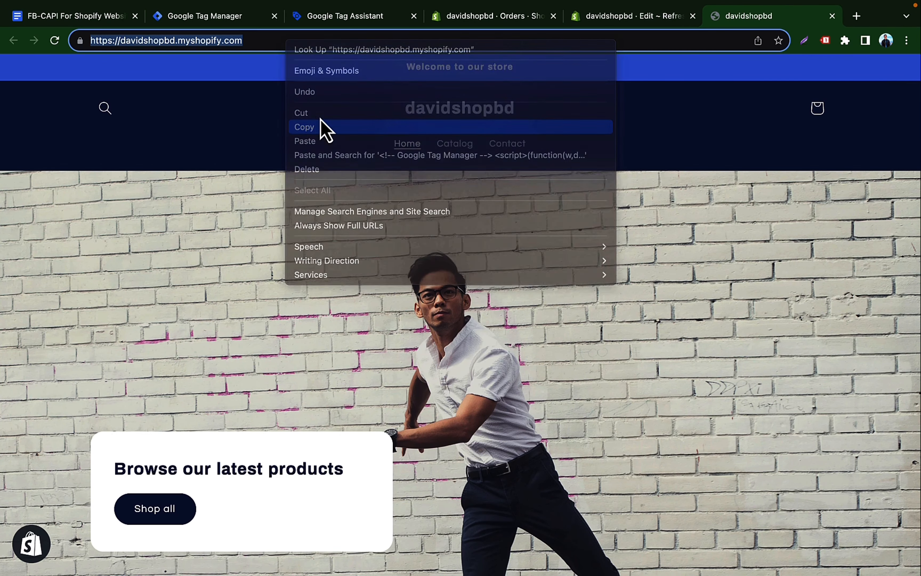
pyautogui.click(363, 20)
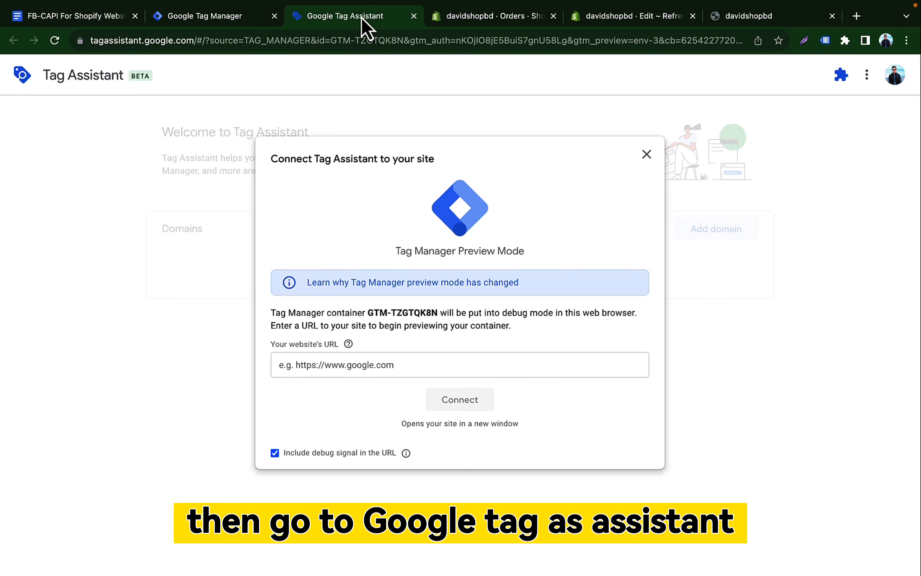
pyautogui.click(375, 365)
pyautogui.press('super+v')
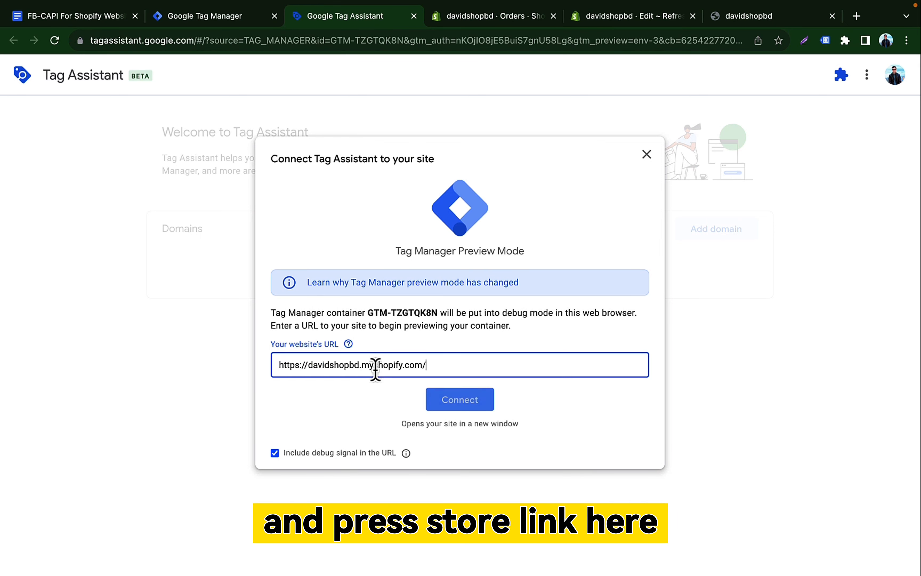
pyautogui.click(475, 408)
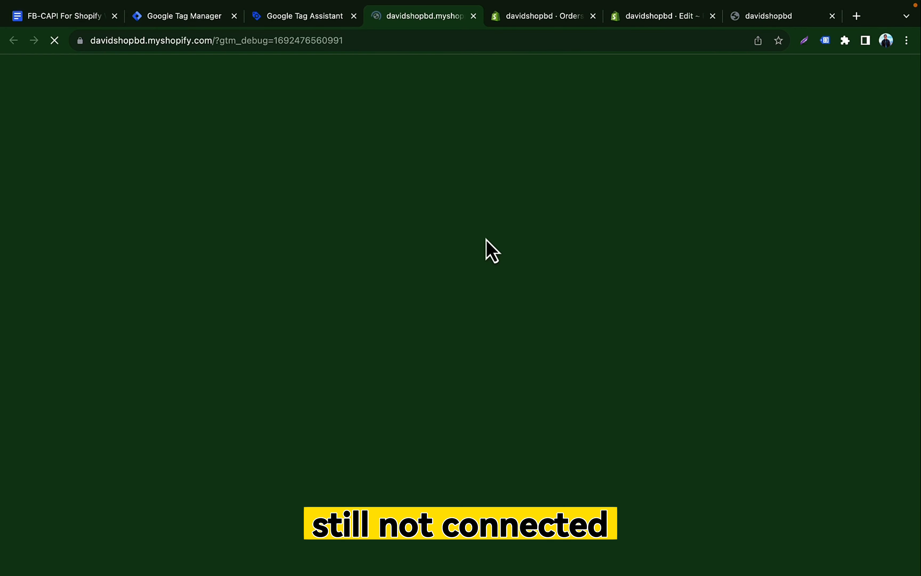
pyautogui.scroll(-10, 488, 248)
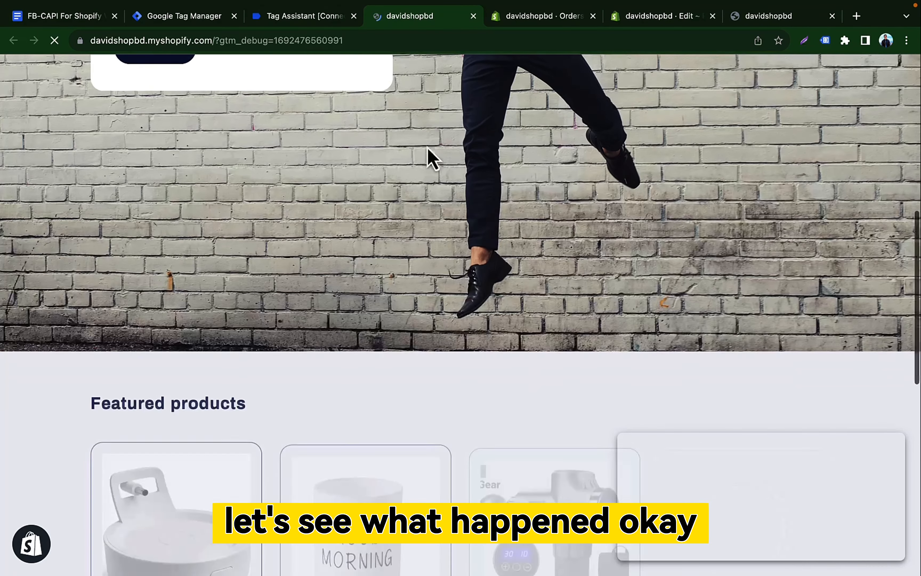
pyautogui.click(309, 16)
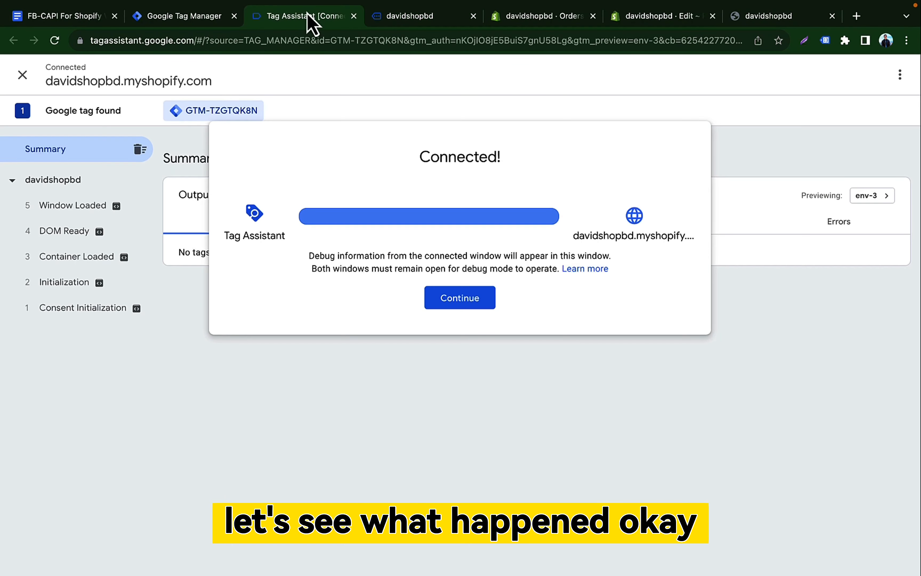
pyautogui.click(467, 303)
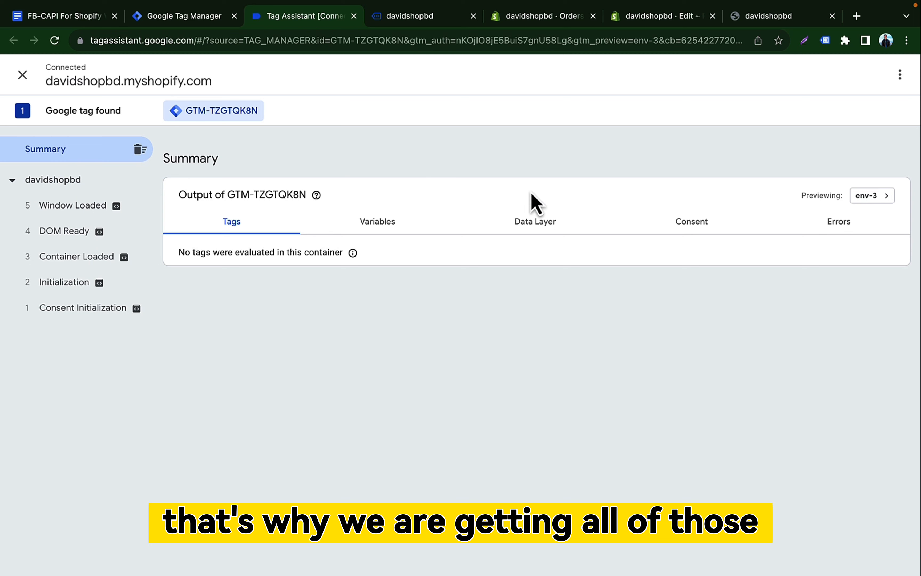
# Step: Examine the davidshopbd page events in turn: Window Loaded, DOM Ready, Container Loaded, Initialization and Consent Initialization
pyautogui.click(92, 184)
pyautogui.click(67, 212)
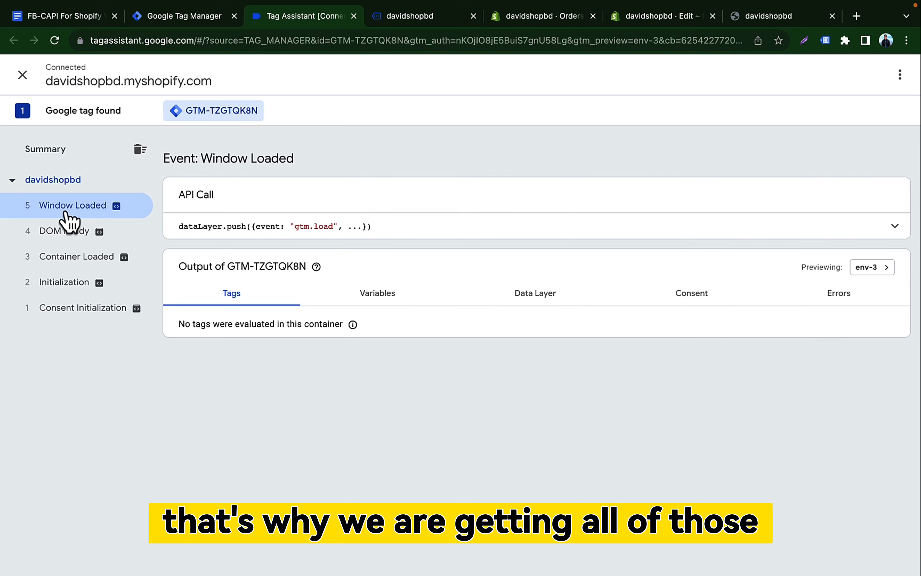
pyautogui.click(67, 232)
pyautogui.click(67, 259)
pyautogui.click(71, 284)
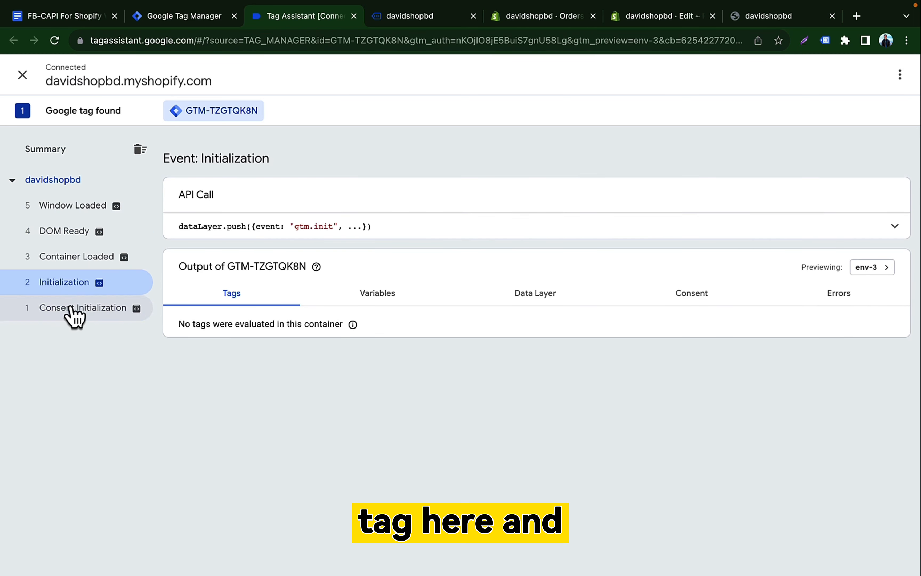
pyautogui.click(71, 309)
# Step: Return to the debug summary and review the container's variables and data layer values
pyautogui.click(62, 151)
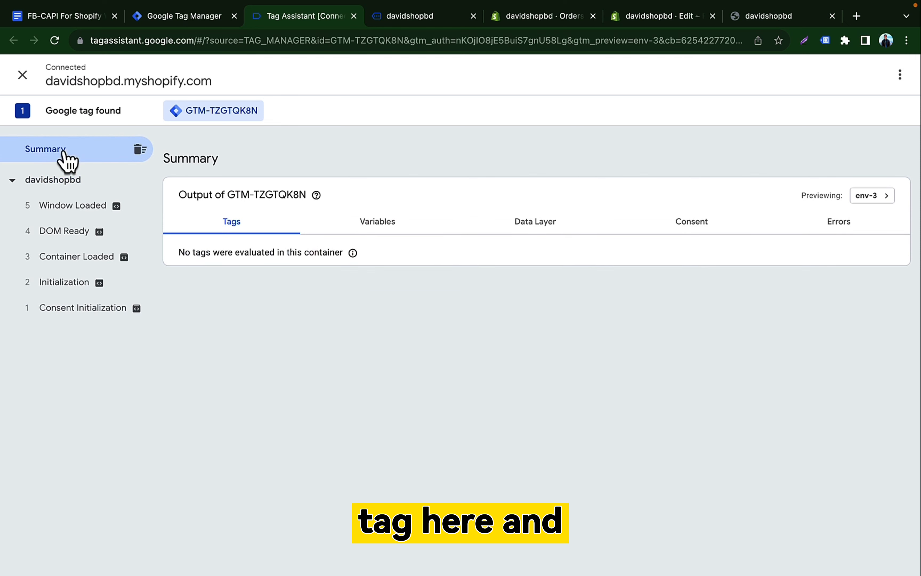
pyautogui.click(382, 239)
pyautogui.click(547, 240)
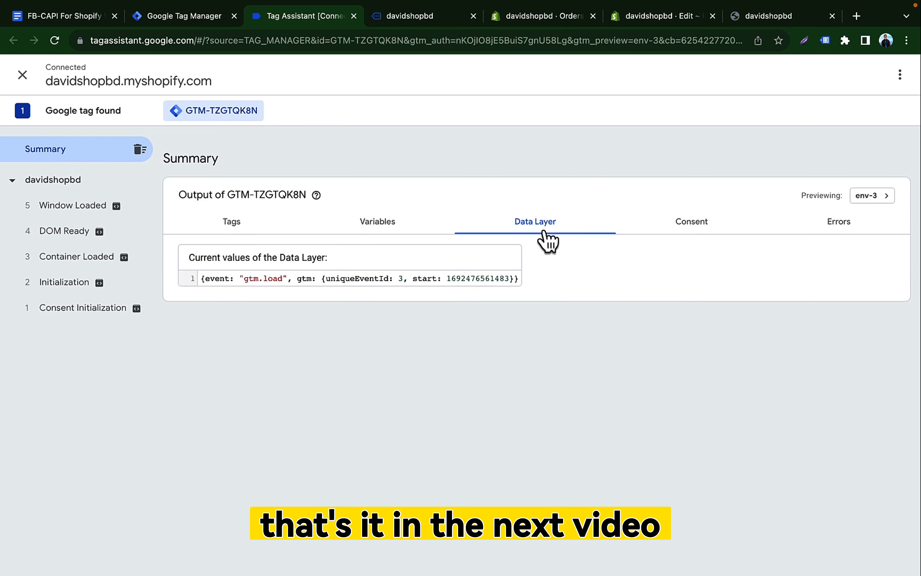